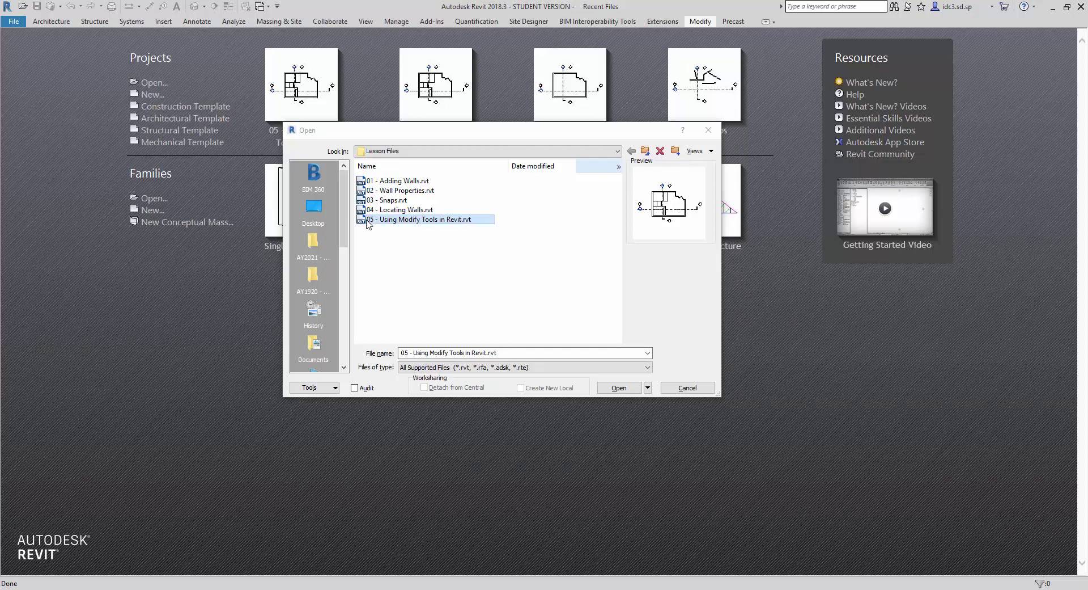
Open the '05 - Using Modify Tools in Revit' project from the Open dialog.
double_click(434, 221)
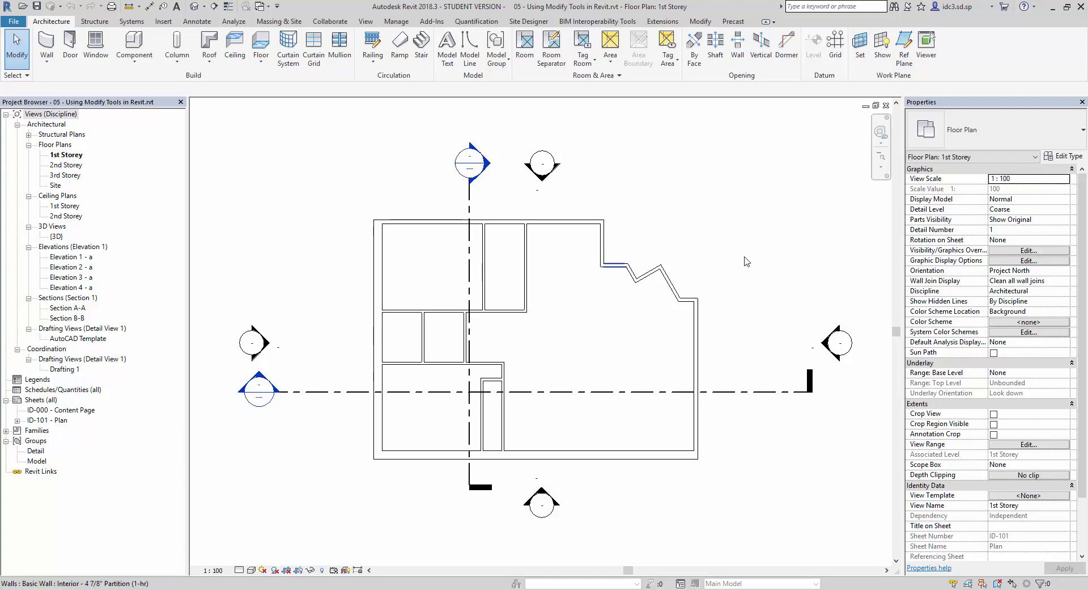
left_click(698, 23)
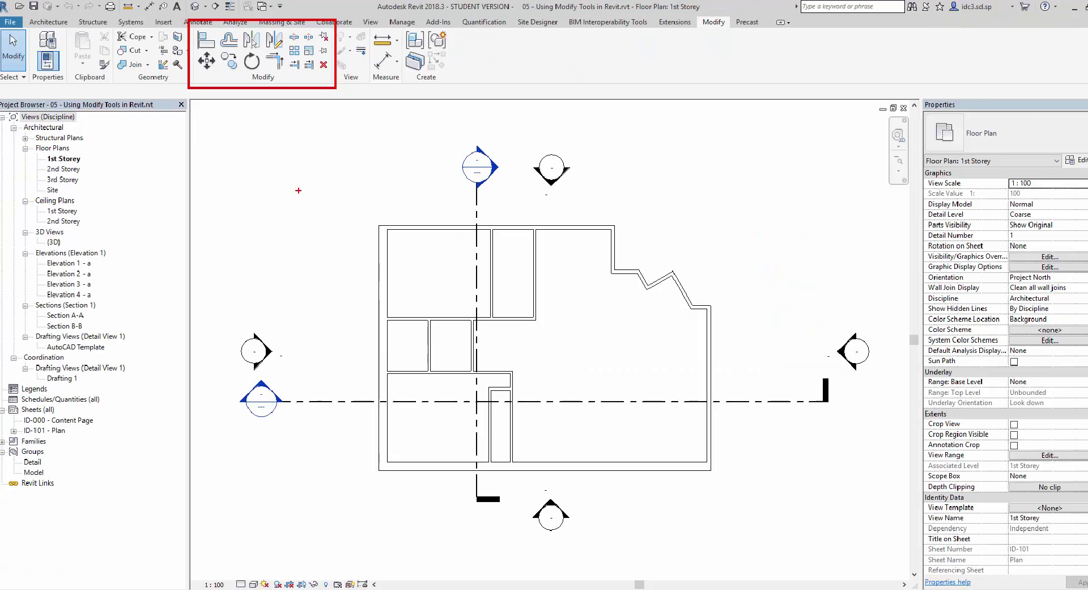
left_click(206, 60)
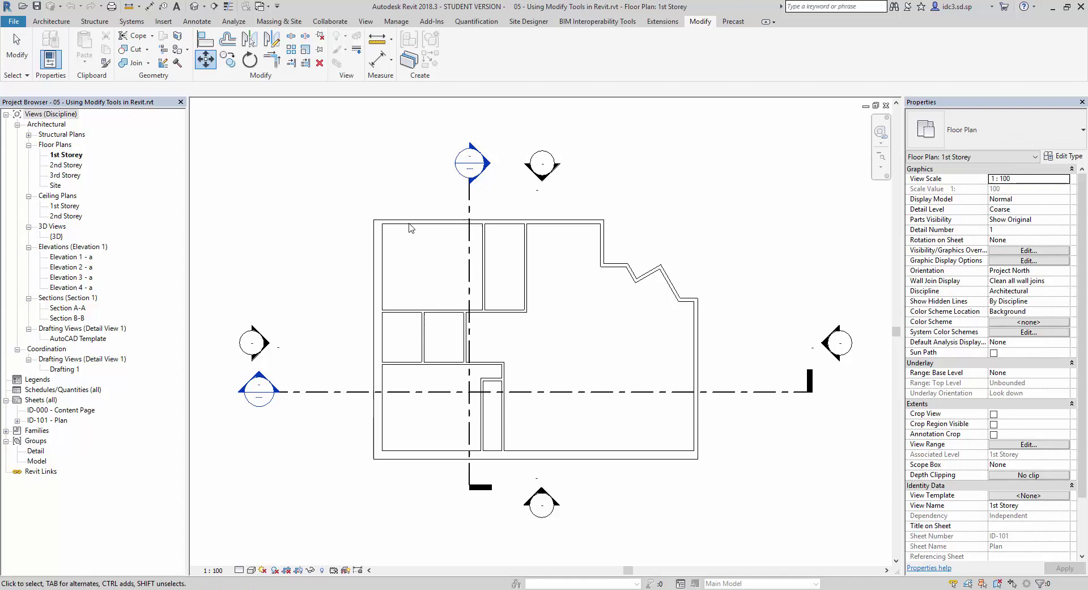
key("Escape")
left_click(528, 271)
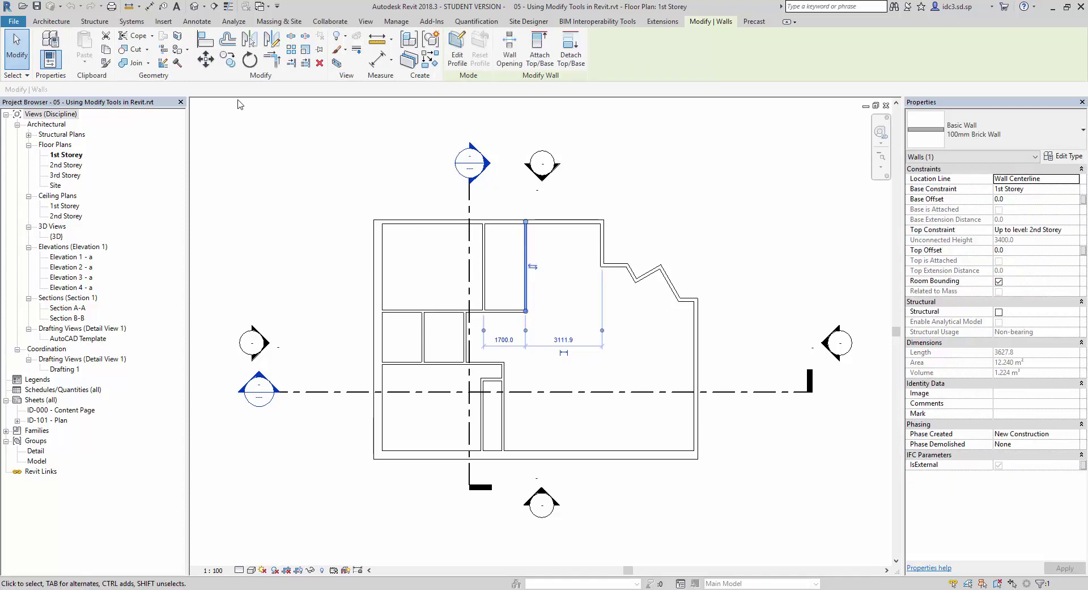
left_click(206, 62)
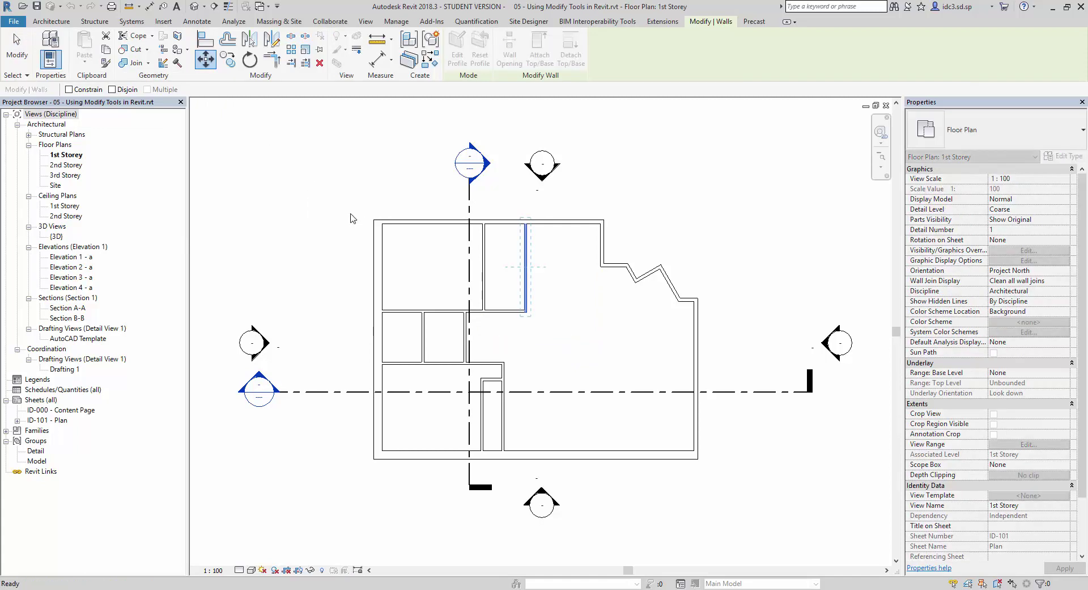
key("Escape")
key("Escape")
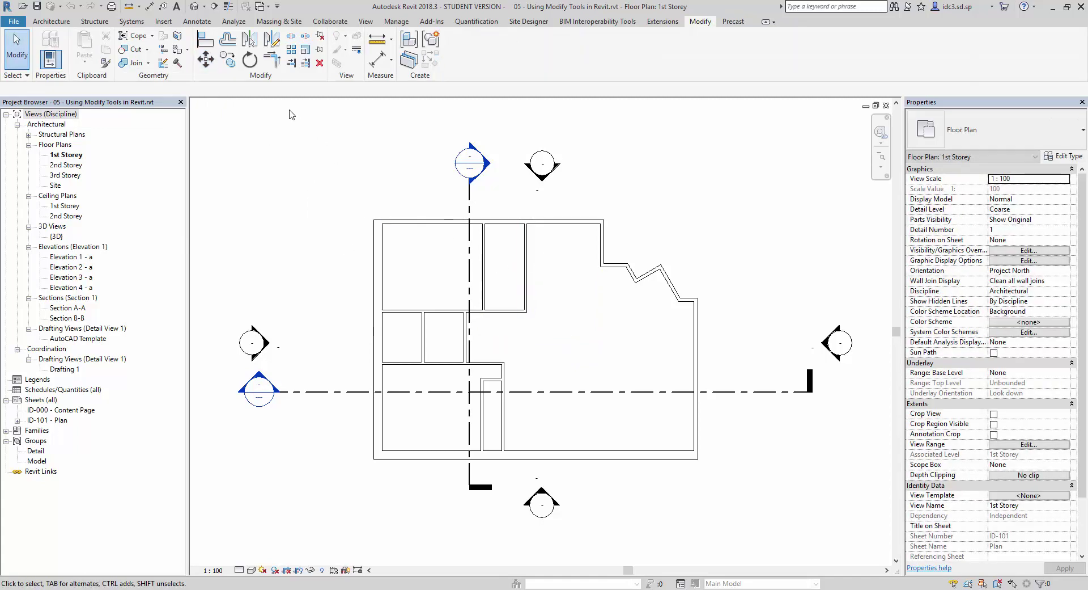
left_click(208, 65)
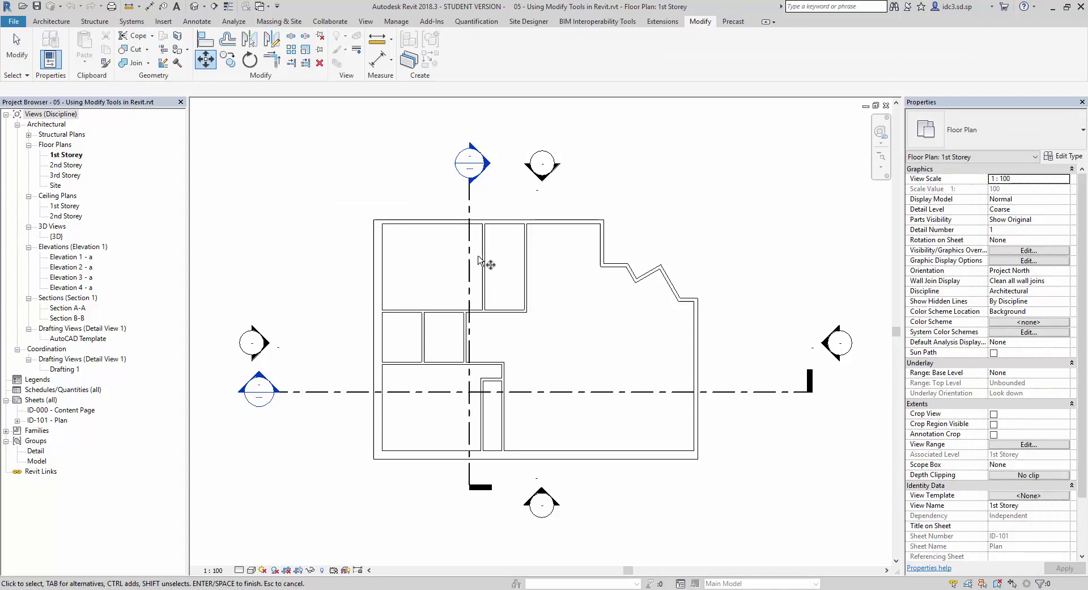
left_click(526, 261)
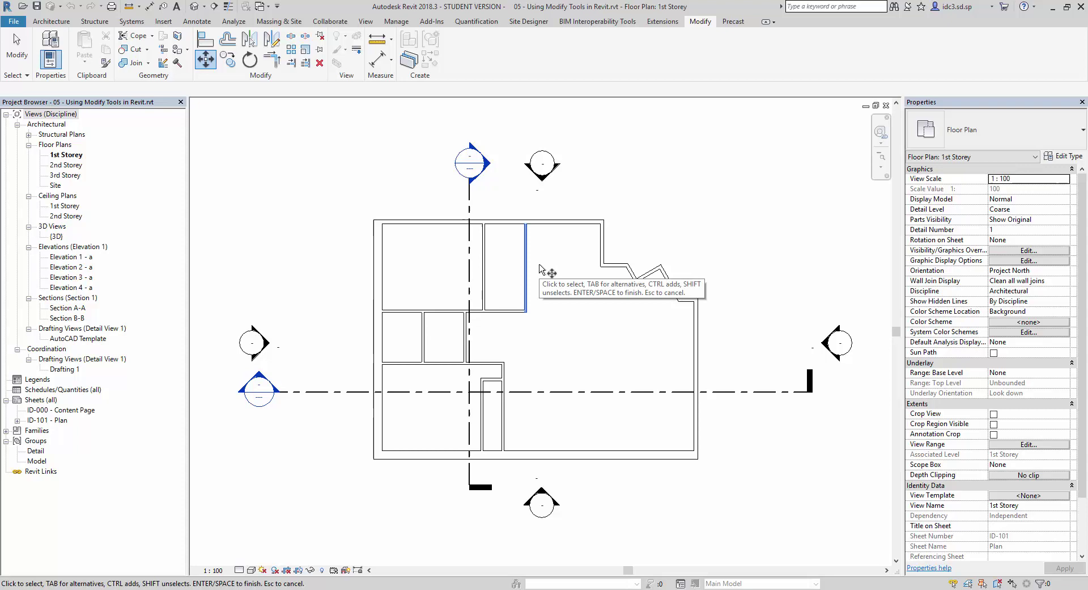
key("Return")
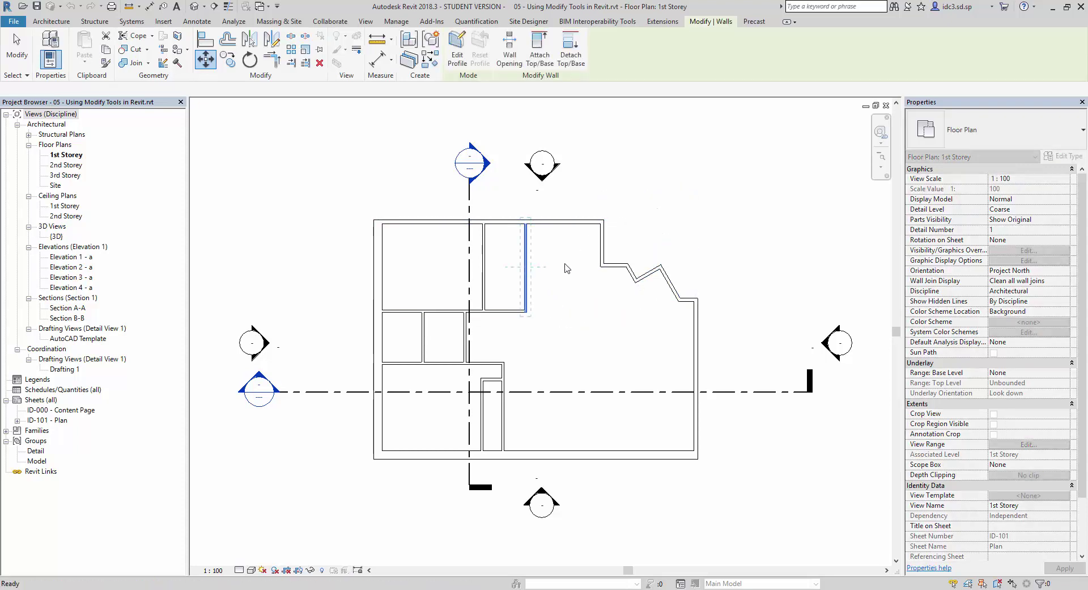
key("Escape")
key("Escape")
key("Escape")
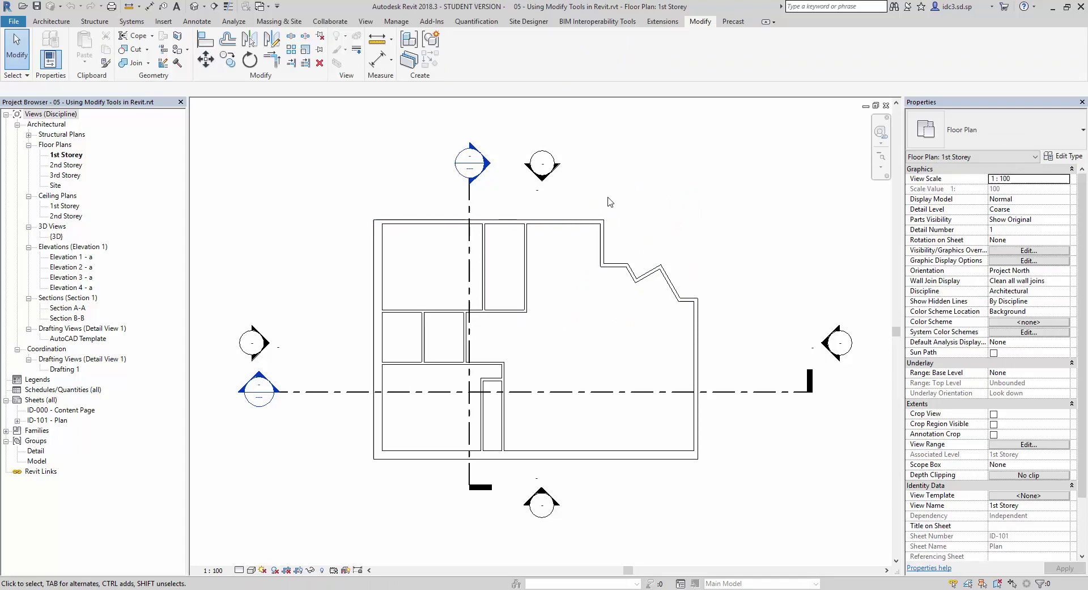
Begin a Move on the upper interior wall, then cancel the attempt.
left_click(526, 267)
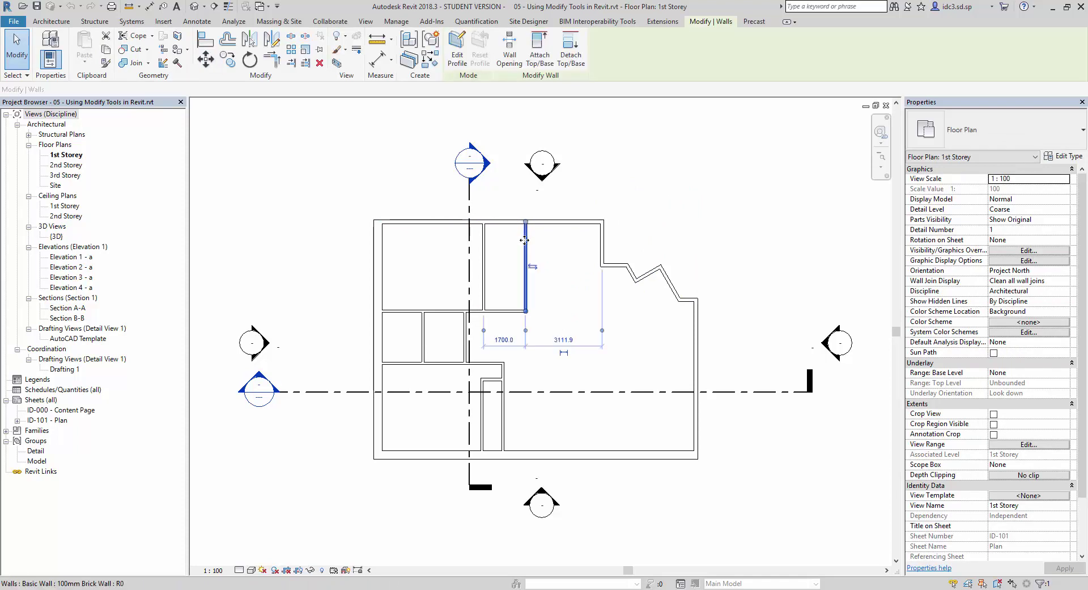
left_click(209, 64)
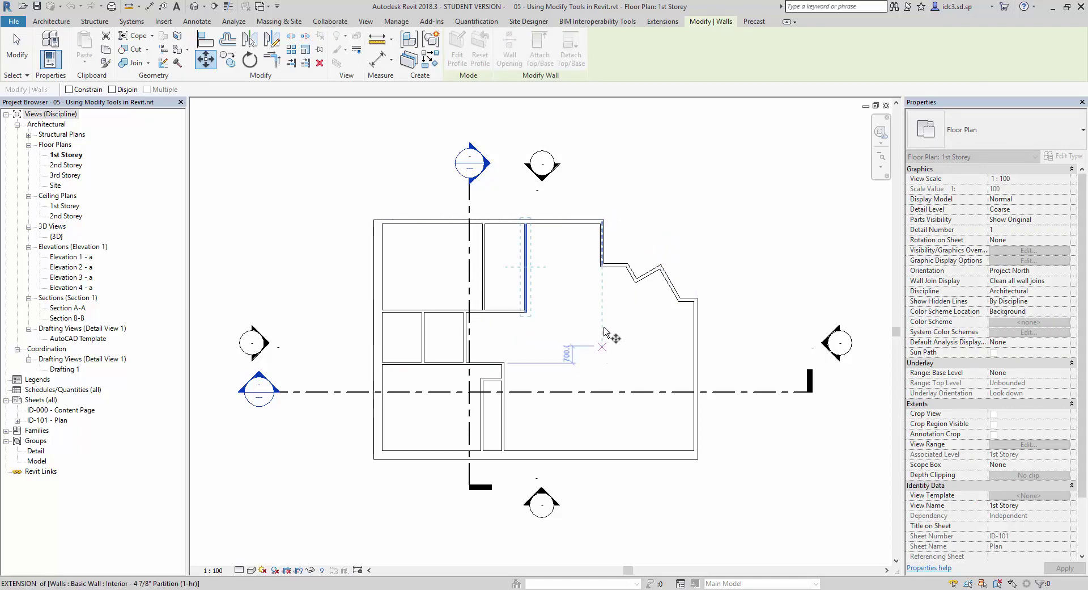
left_click(621, 178)
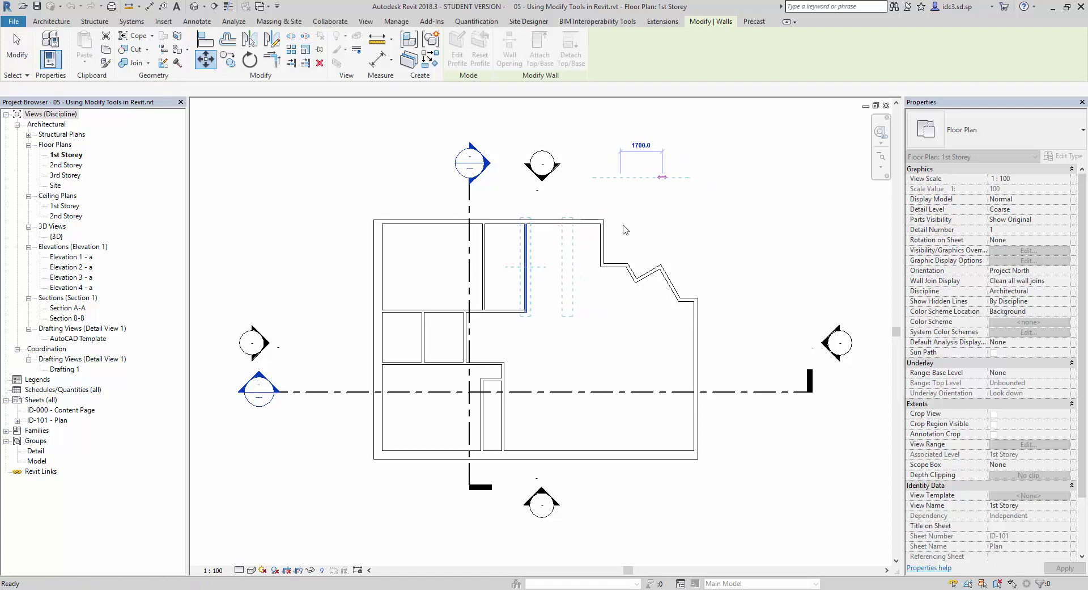
key("Escape")
key("Escape")
key("Escape")
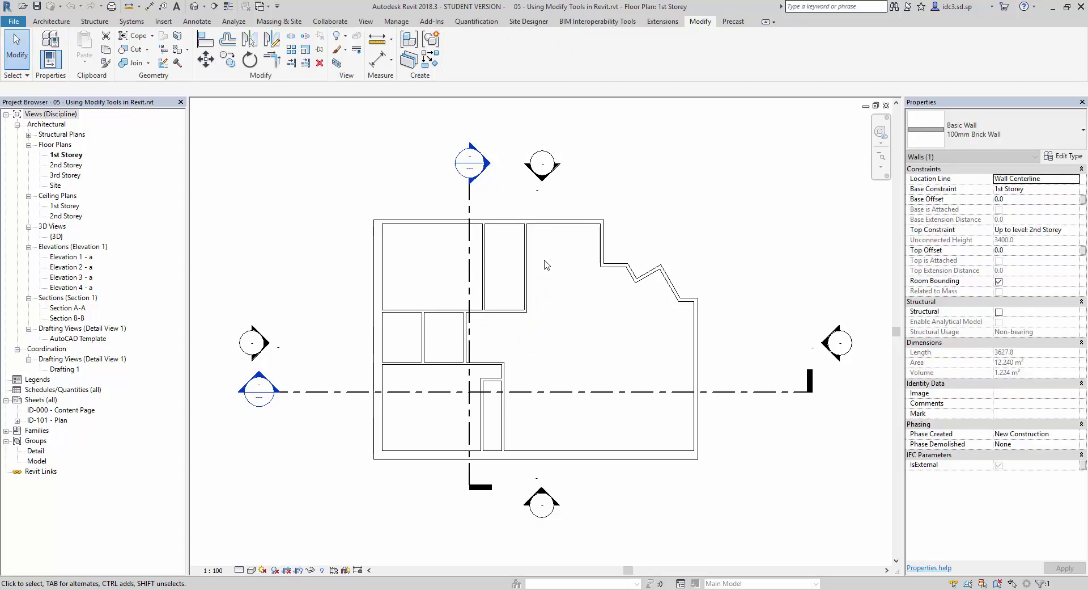
Move the upper interior wall 800 mm right so its spacing reads 2500.
left_click(527, 248)
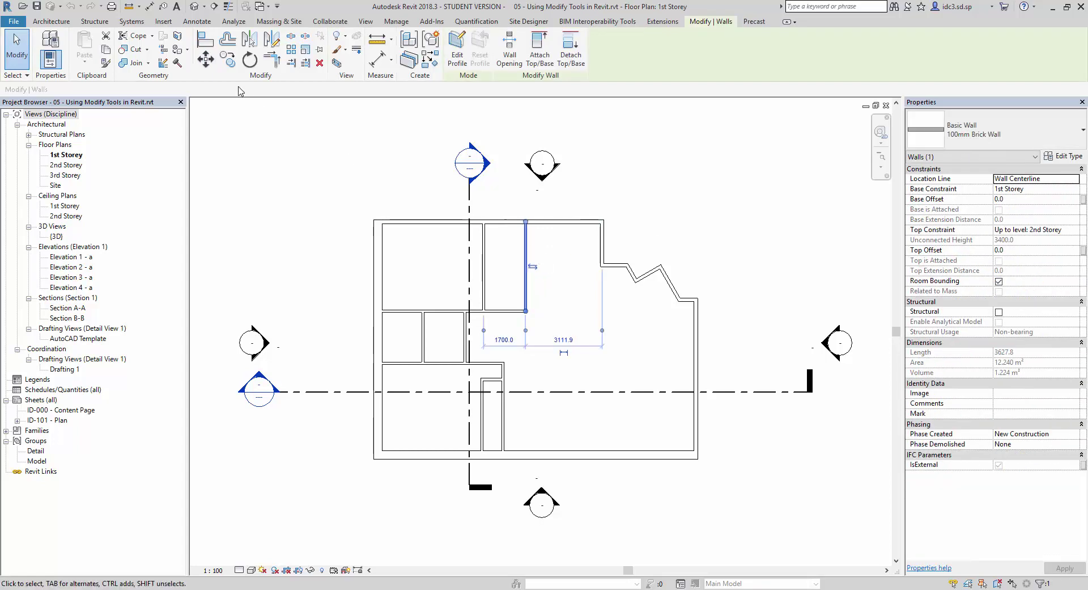
left_click(206, 59)
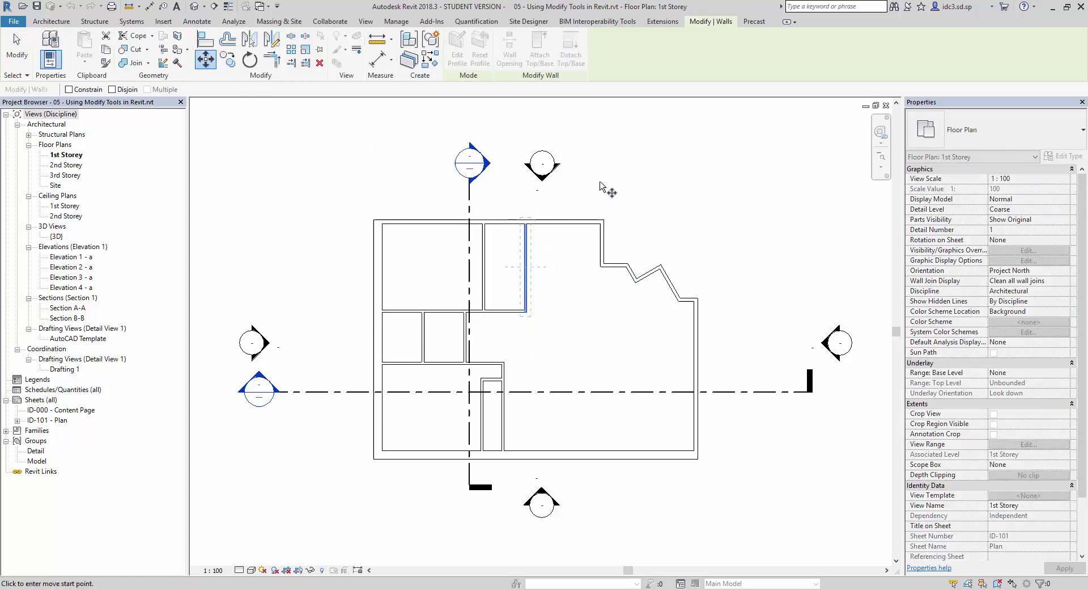
scroll(482, 389, "up", 1)
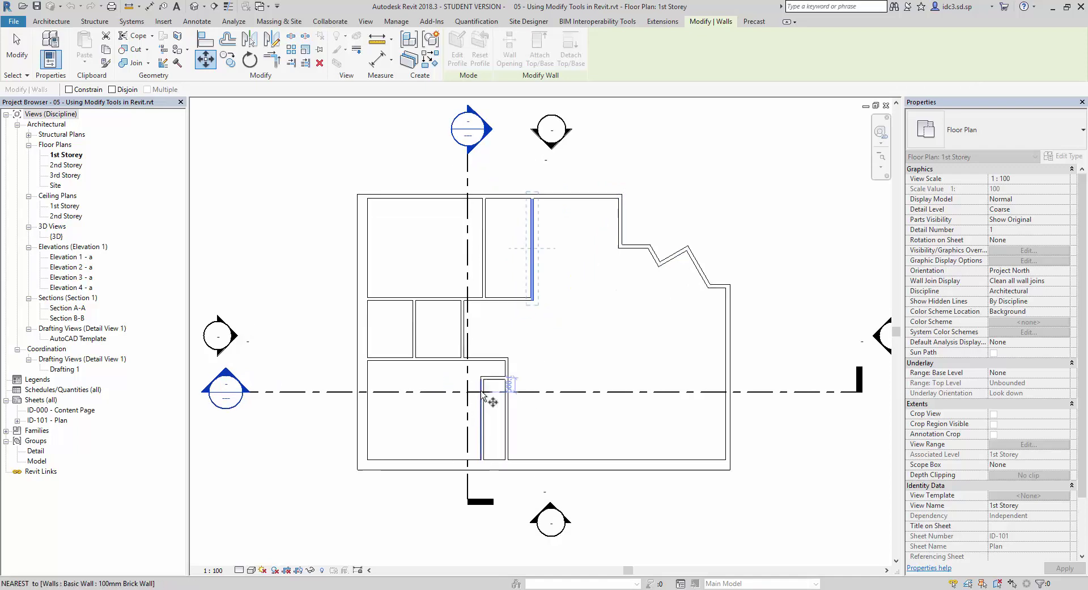
scroll(482, 389, "up", 1)
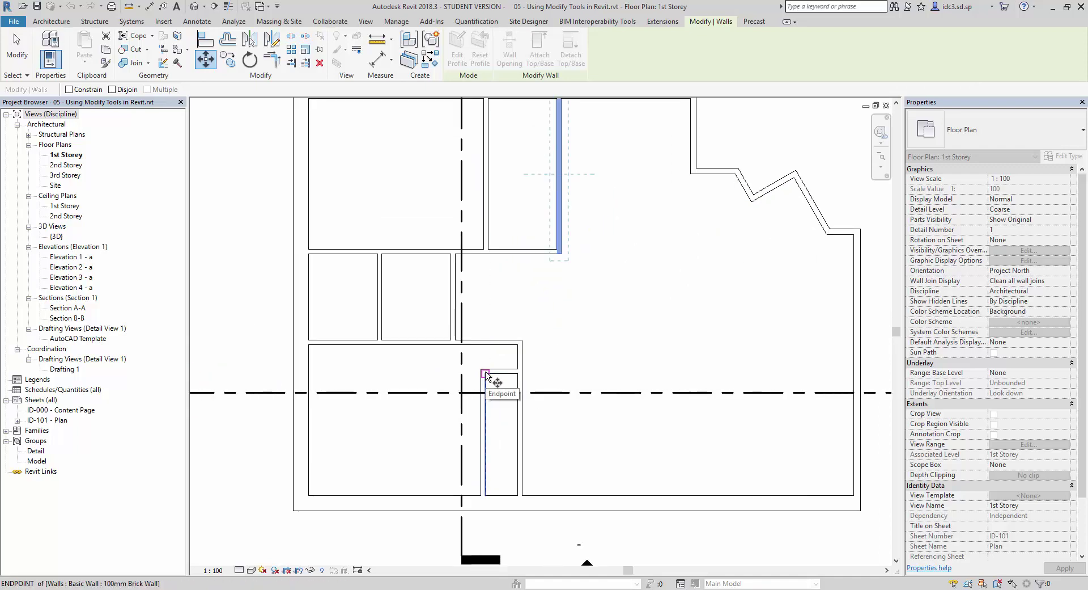
left_click(486, 374)
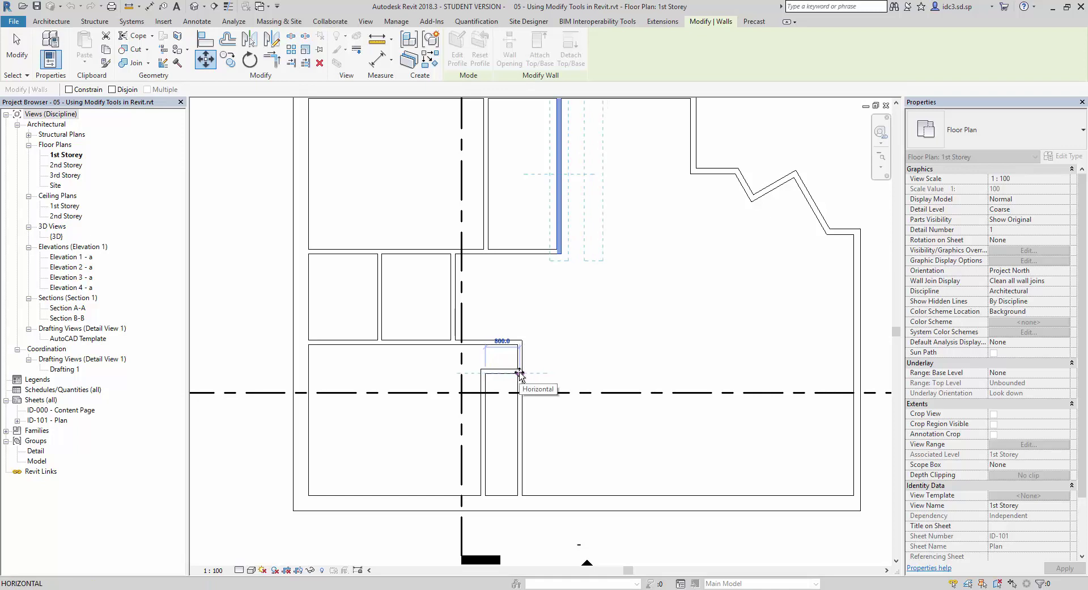
left_click(520, 373)
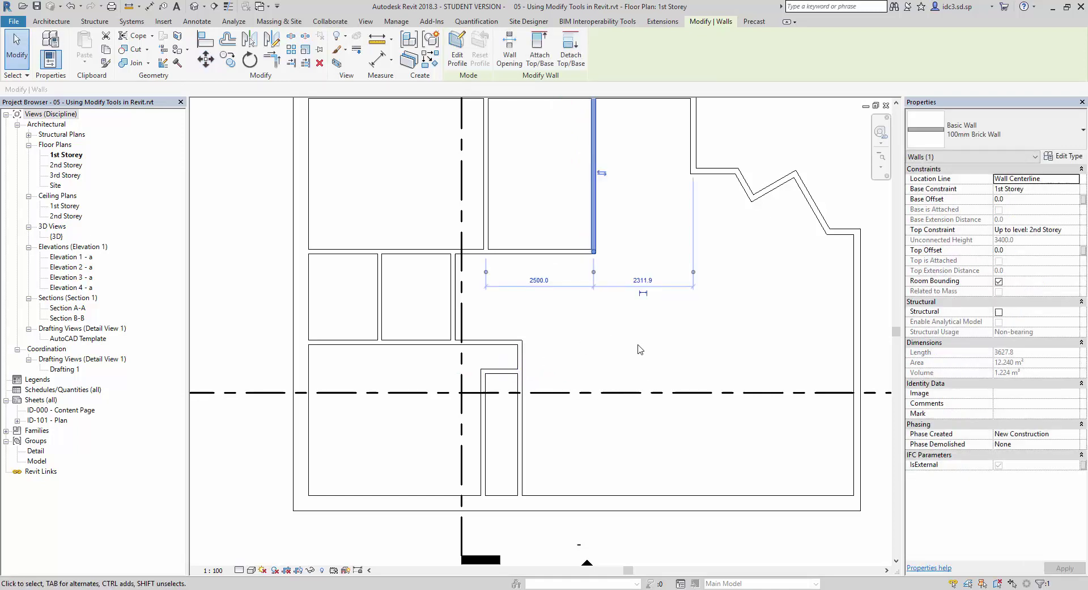
scroll(639, 349, "down", 3)
middle_click_drag(639, 340, 576, 362)
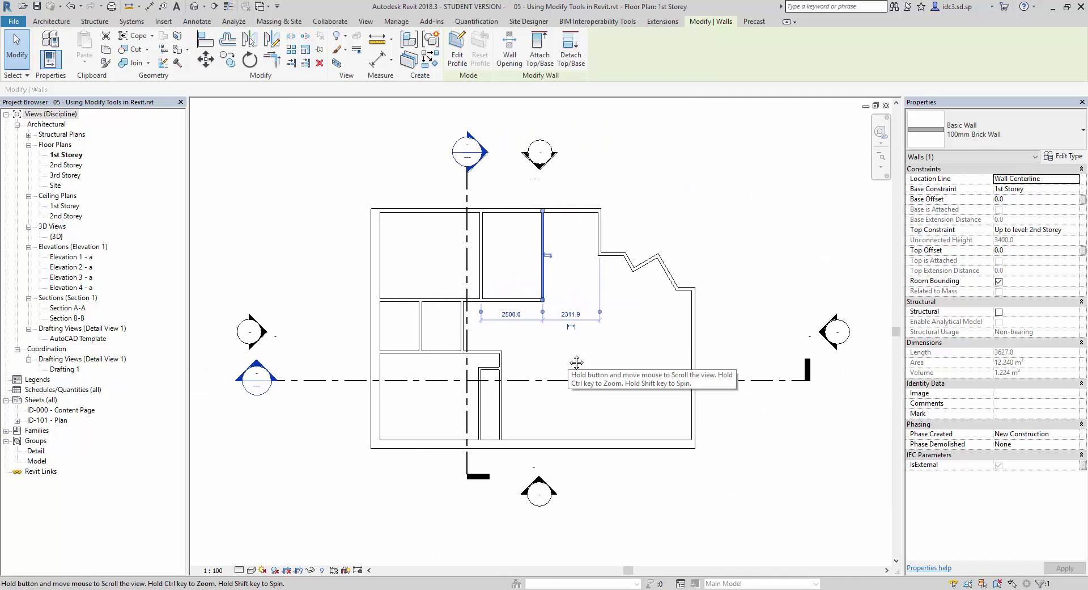
left_click(573, 360)
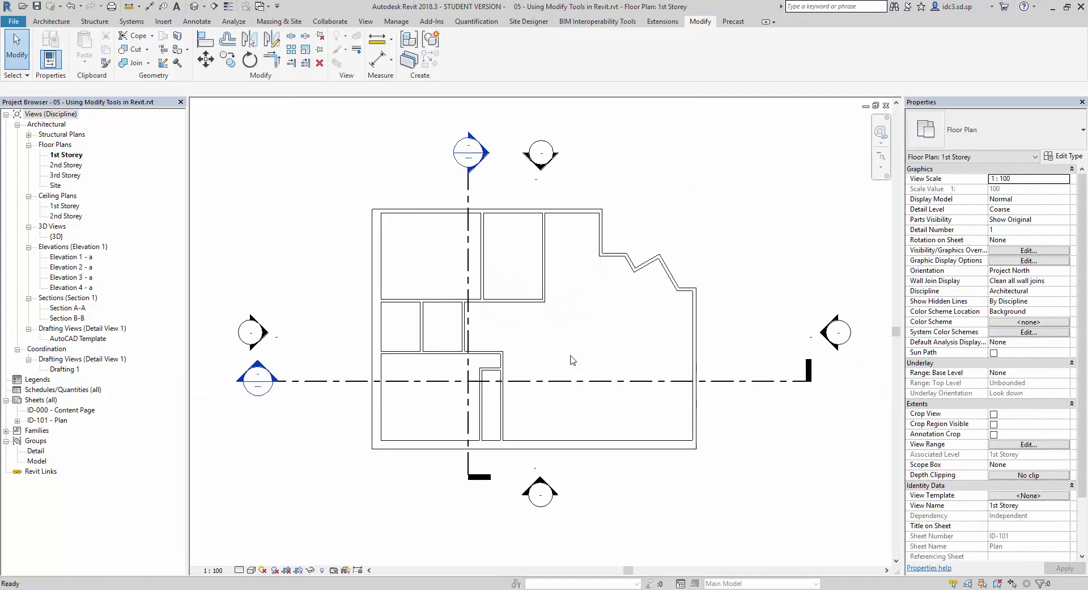
scroll(581, 320, "up", 2)
scroll(584, 317, "down", 2)
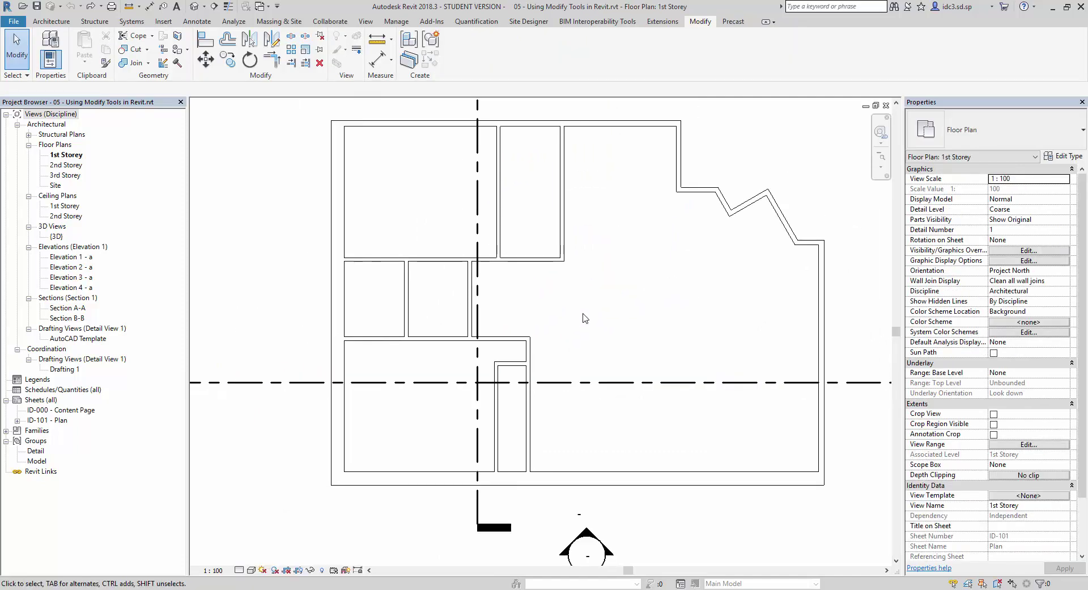
scroll(584, 321, "up", 1)
scroll(584, 323, "down", 1)
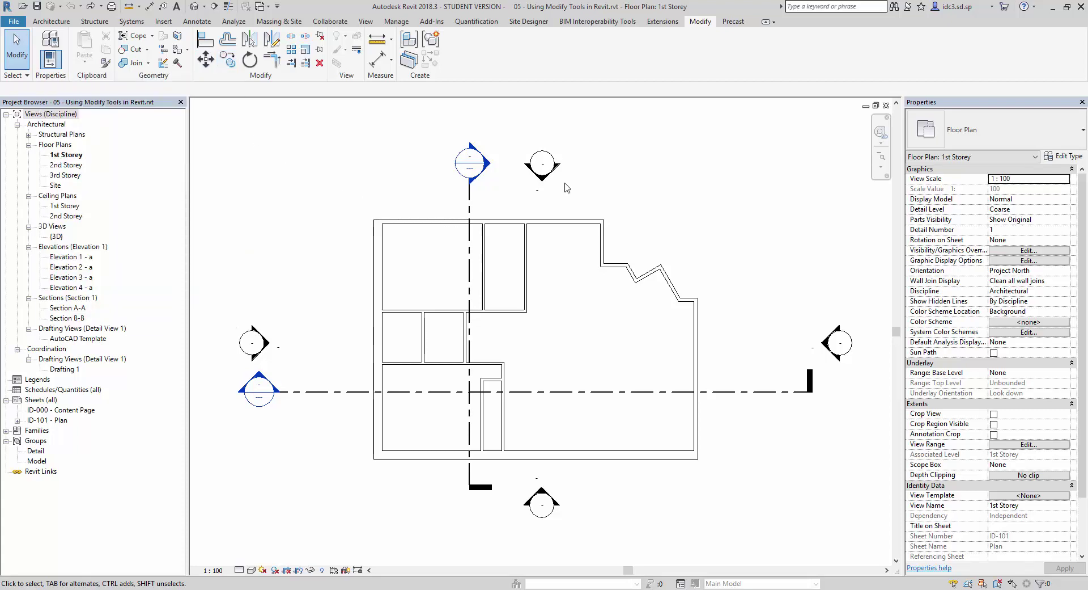
Copy the upper interior wall 750 mm to the right.
left_click(533, 247)
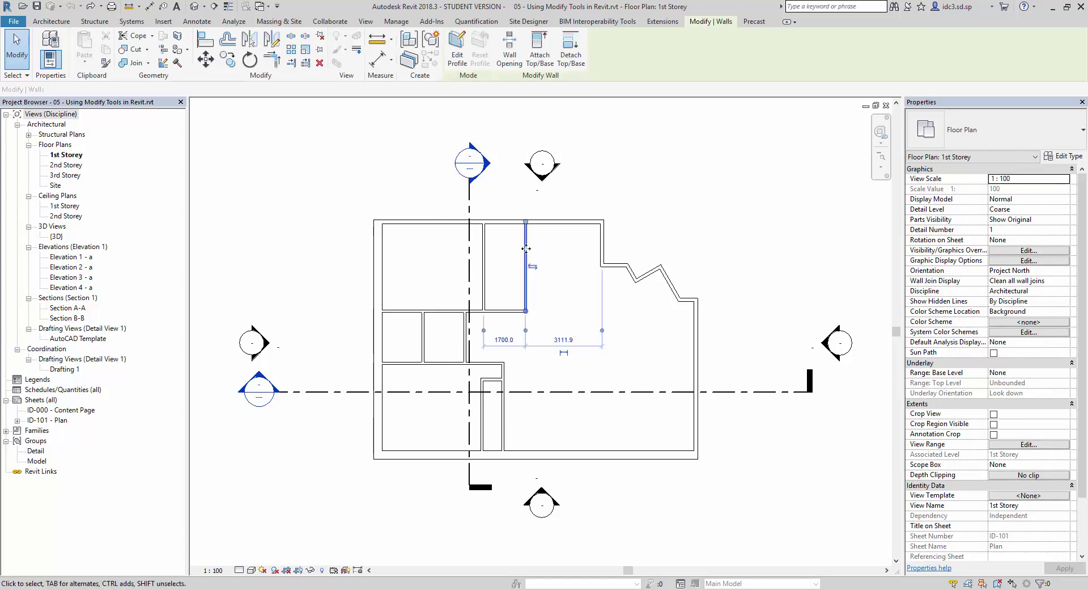
left_click(229, 60)
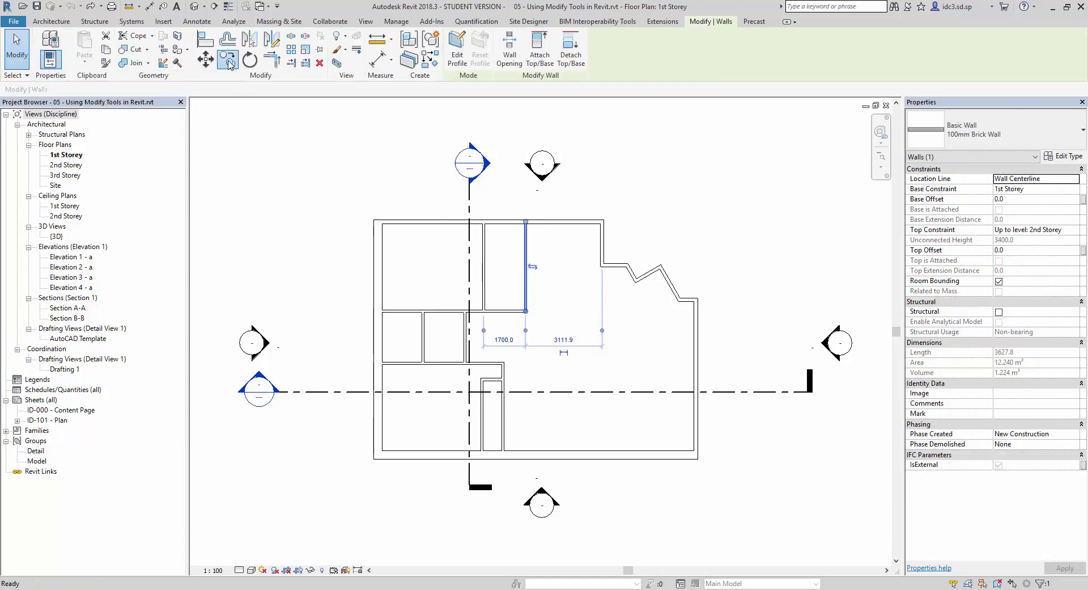
left_click(268, 198)
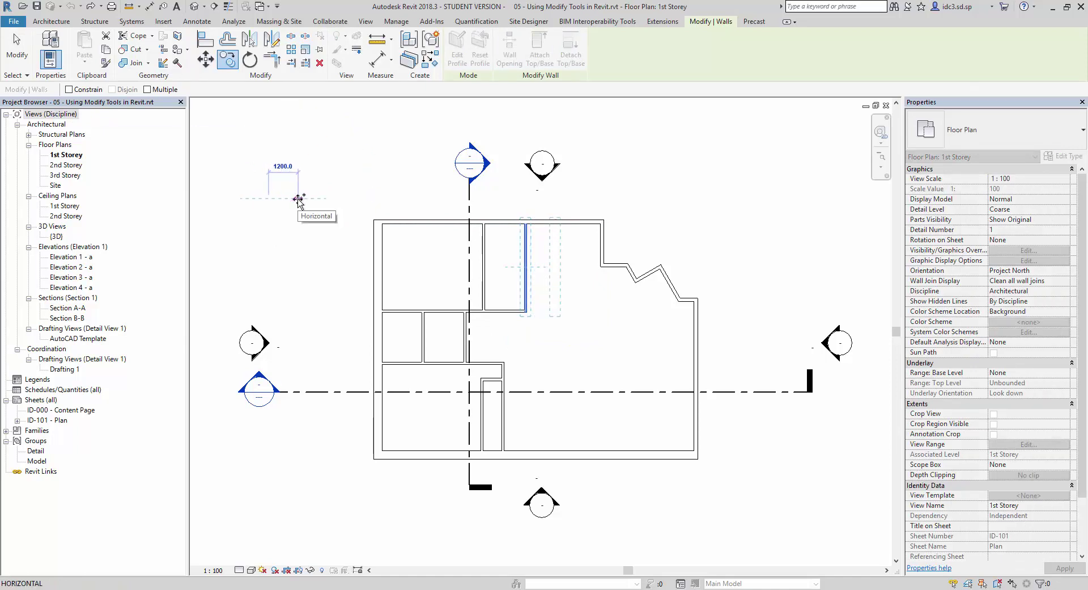
type("750")
key("Return")
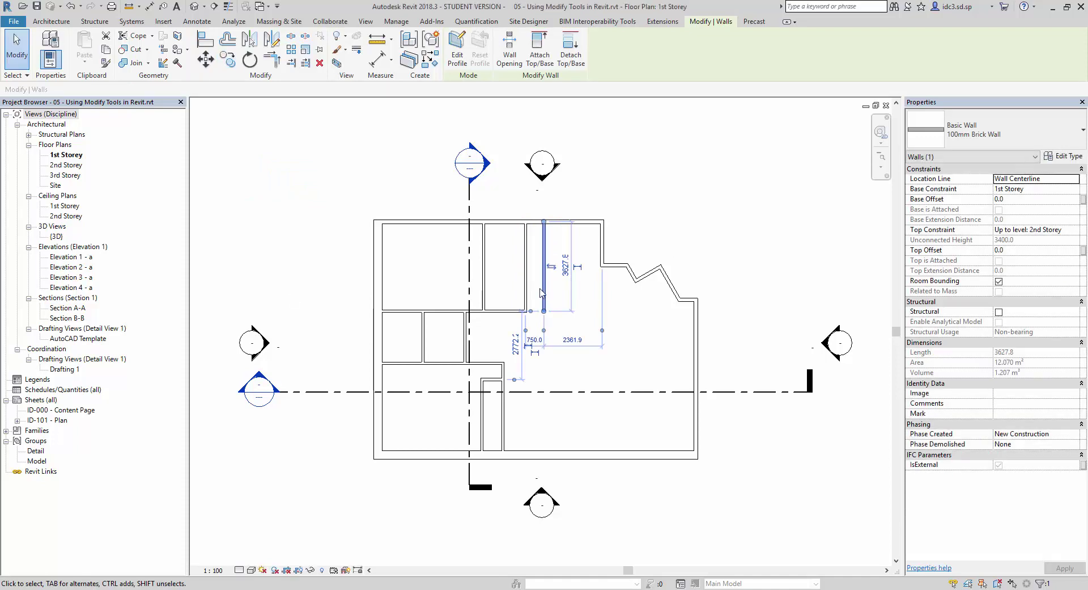
Stretch the copied wall's lower end down to the bottom exterior wall, about 9463 mm long.
left_click(564, 306)
left_click(544, 300)
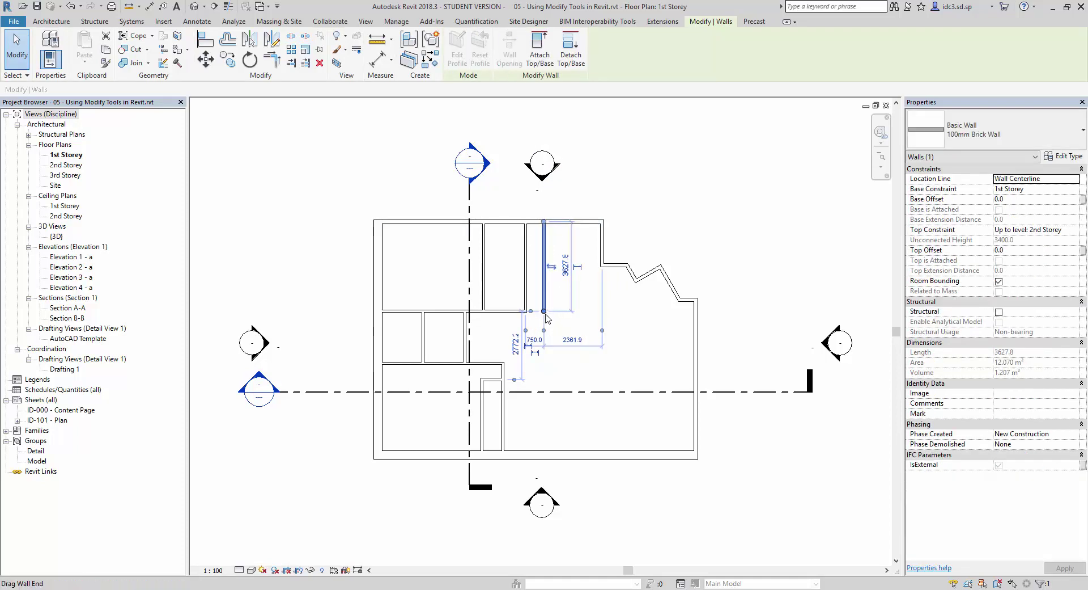
left_click_drag(544, 314, 543, 454)
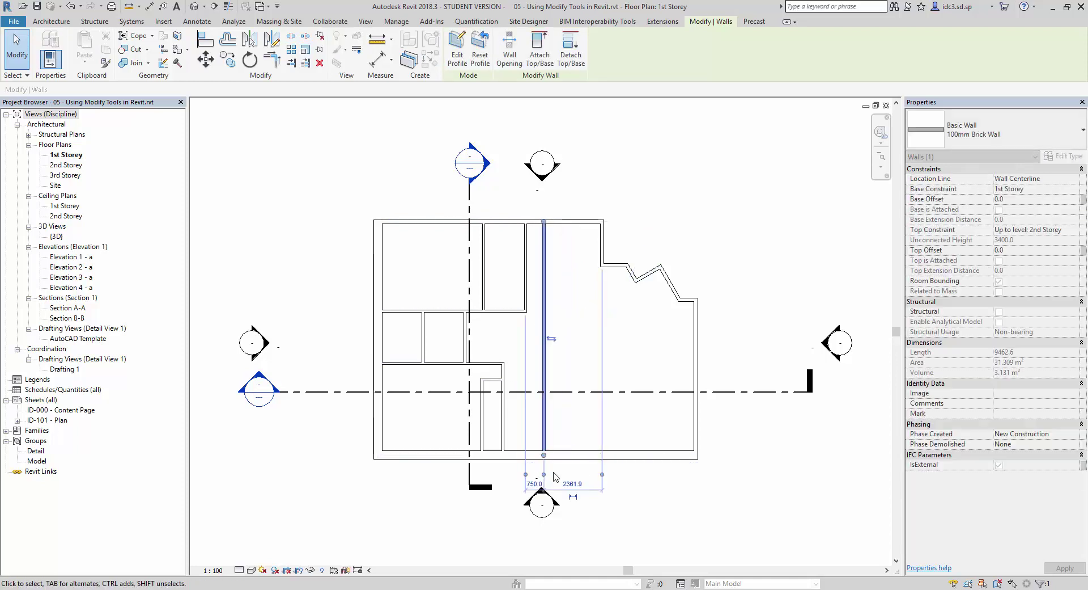
left_click(641, 476)
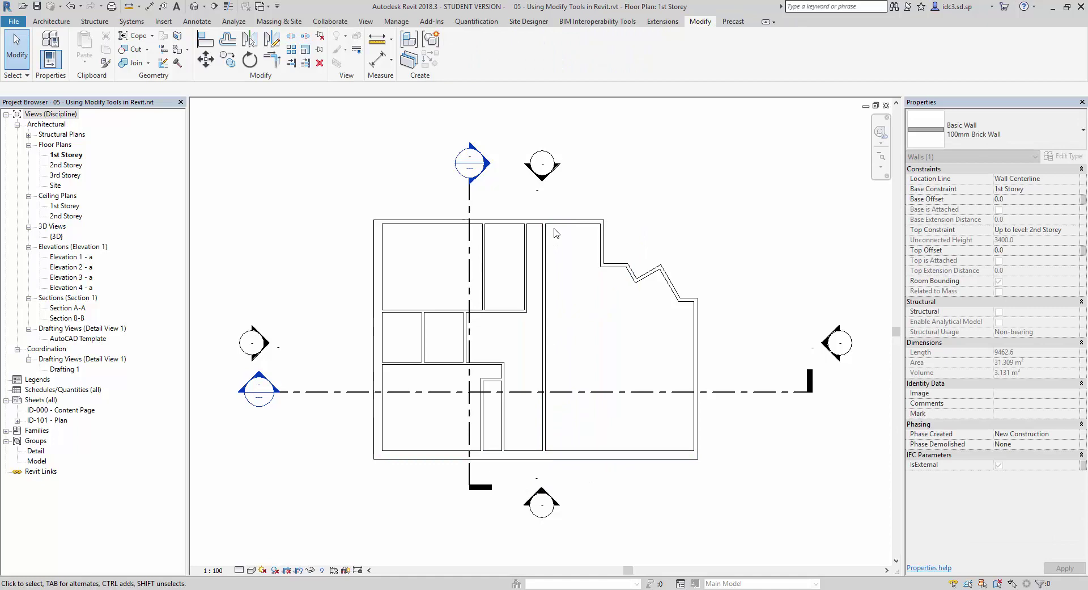
left_click(547, 250)
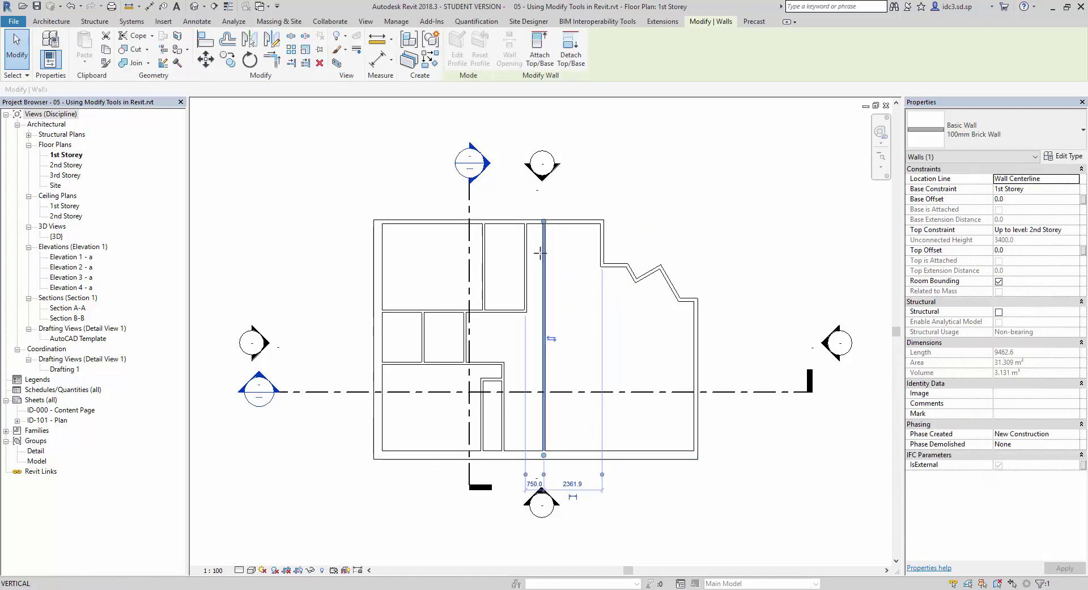
key("r")
key("o")
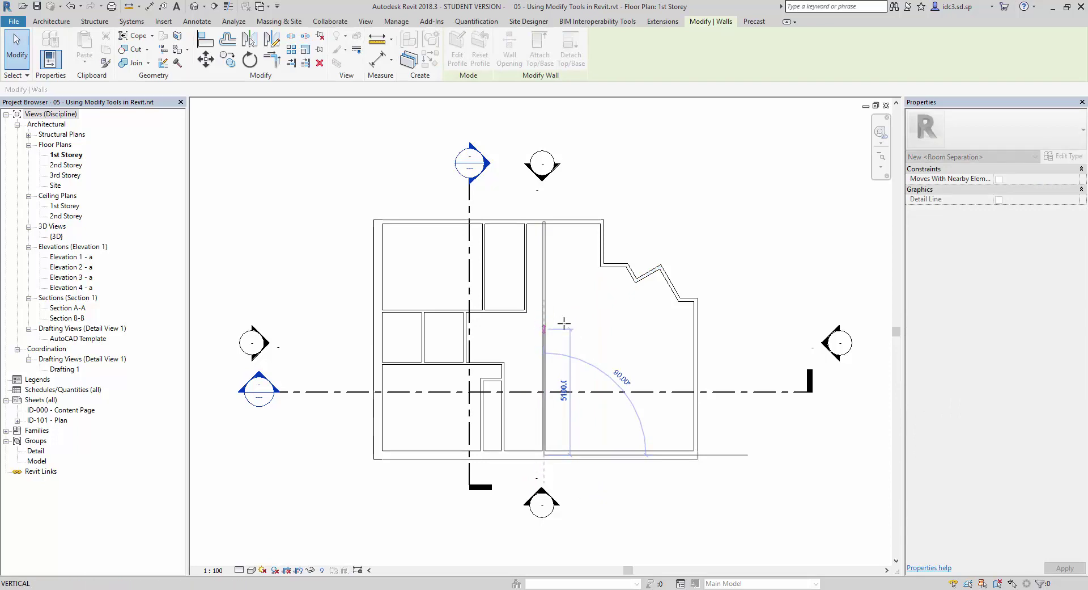
Cut the long interior wall back part way up and deselect it.
left_click(564, 323)
left_click(558, 271)
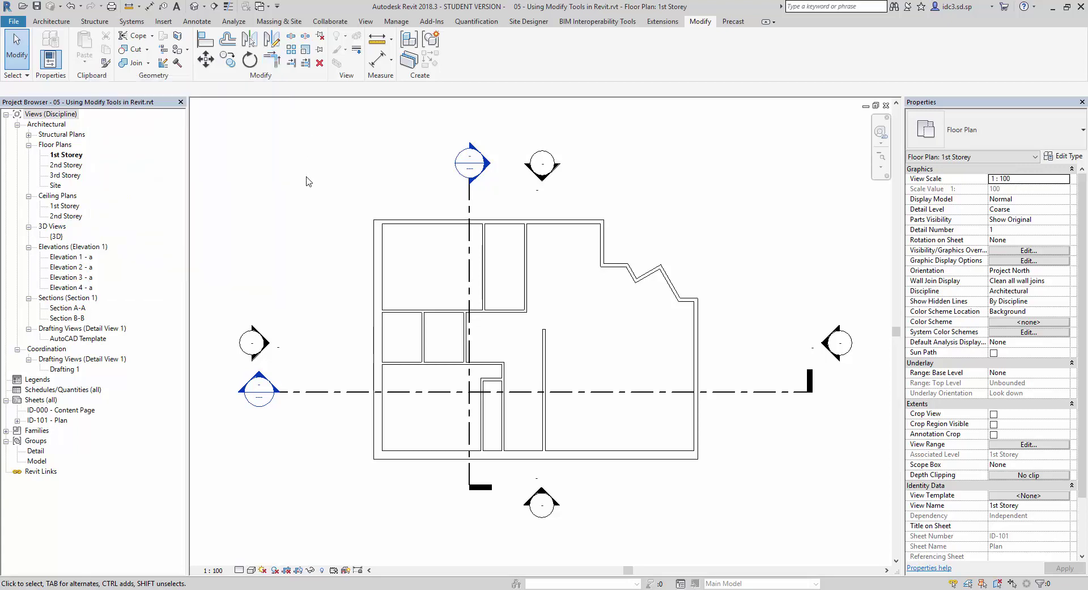
Trim/Extend to Corner the short vertical notch wall with the angled wall.
left_click(272, 61)
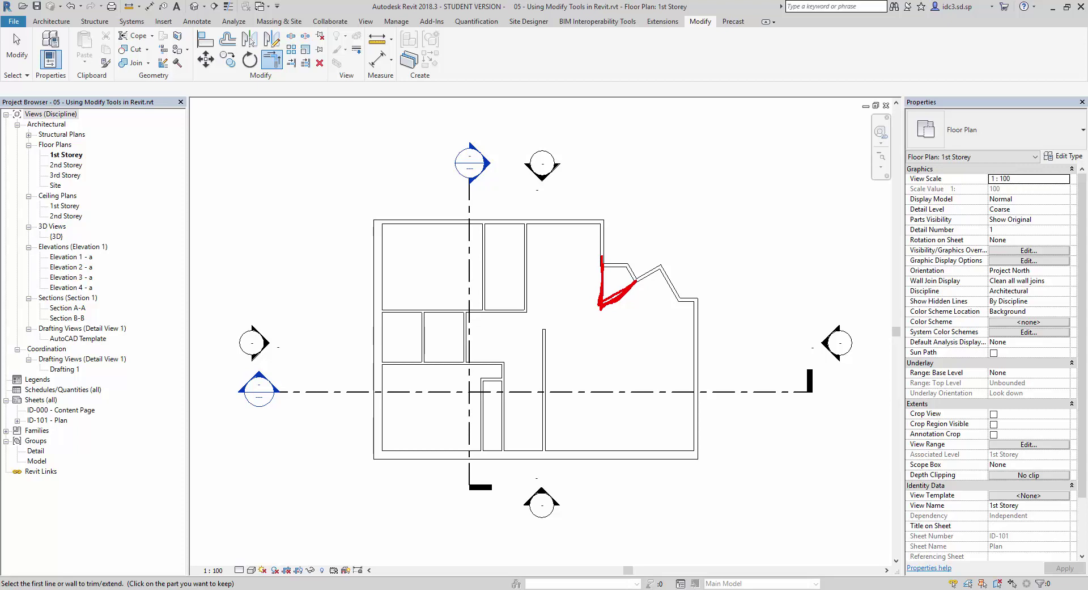
left_click(604, 253)
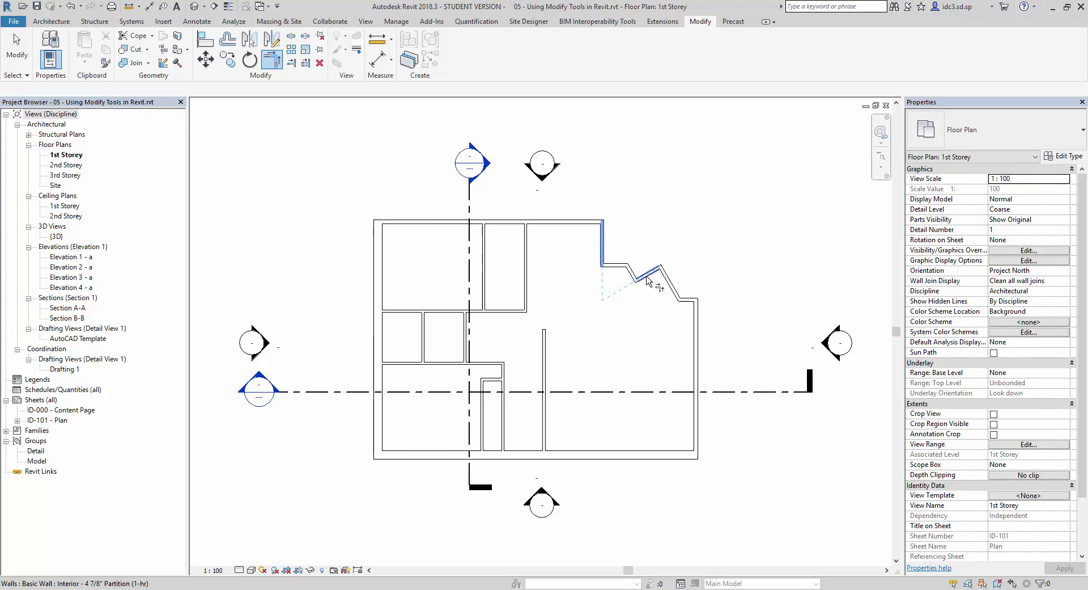
left_click(647, 280)
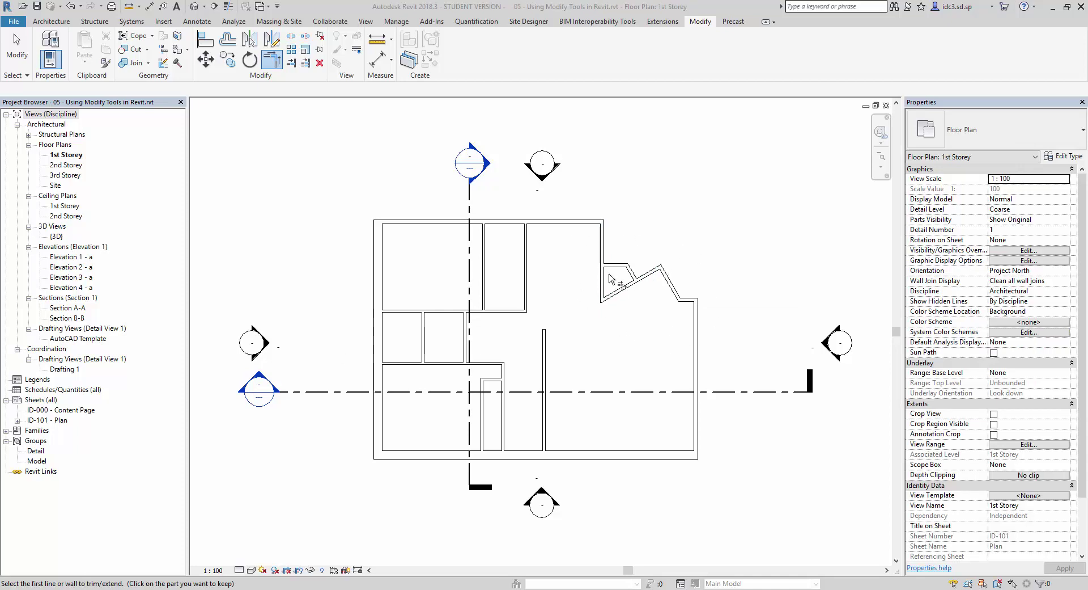
Trim the notch's vertical wall to a corner with the short horizontal wall.
key("Escape")
left_click(272, 60)
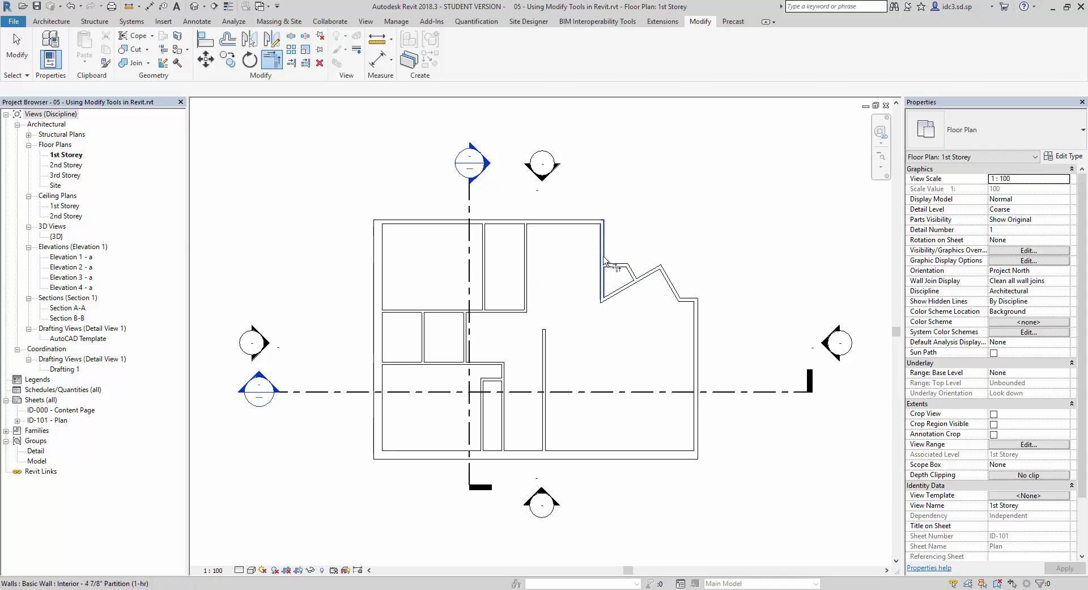
scroll(603, 255, "up", 2)
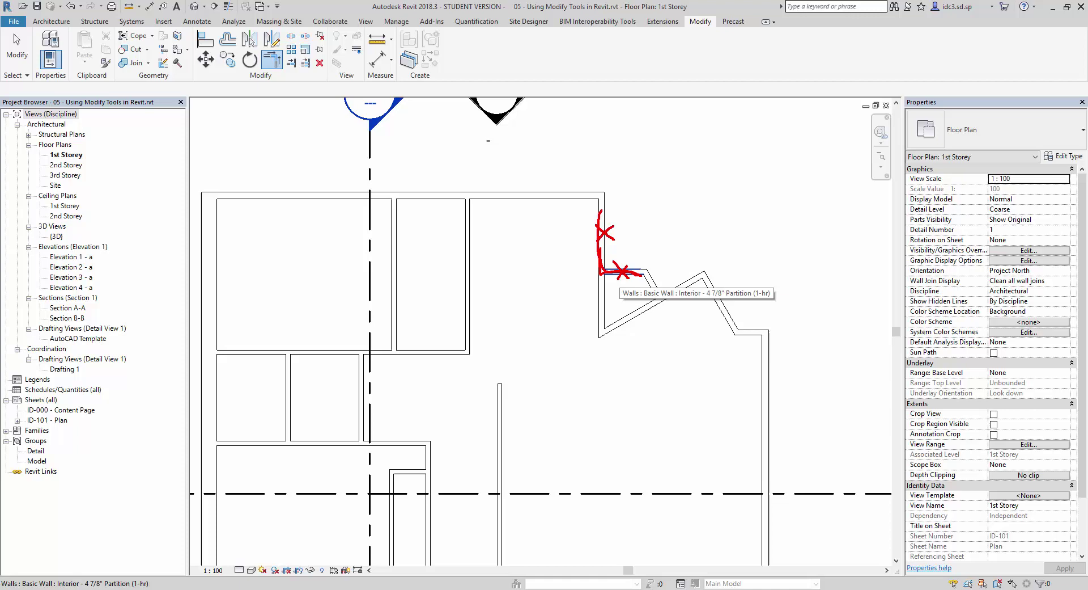
key("Escape")
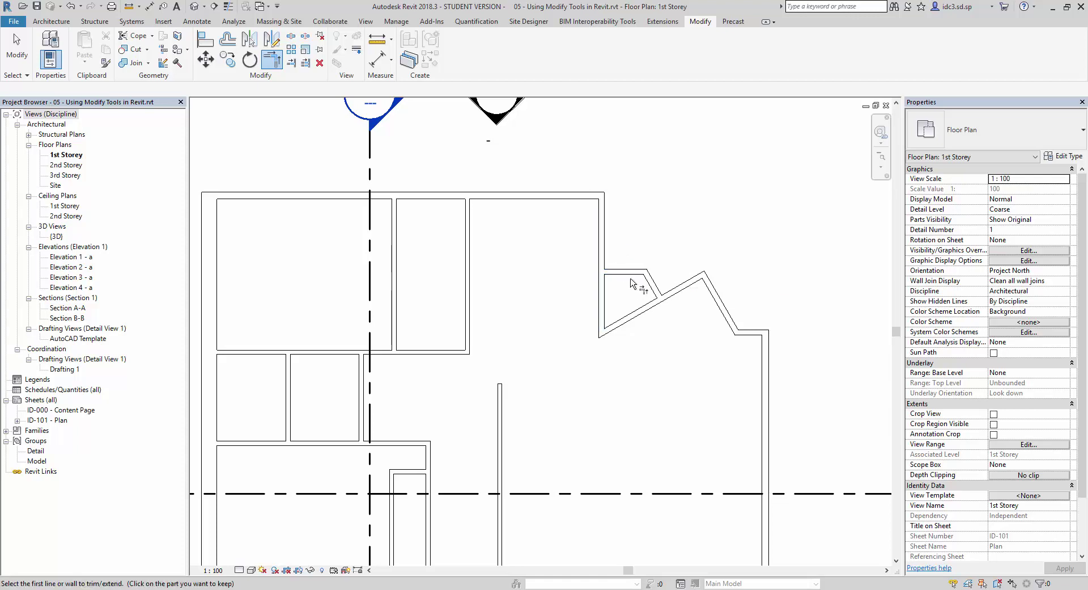
left_click(620, 273)
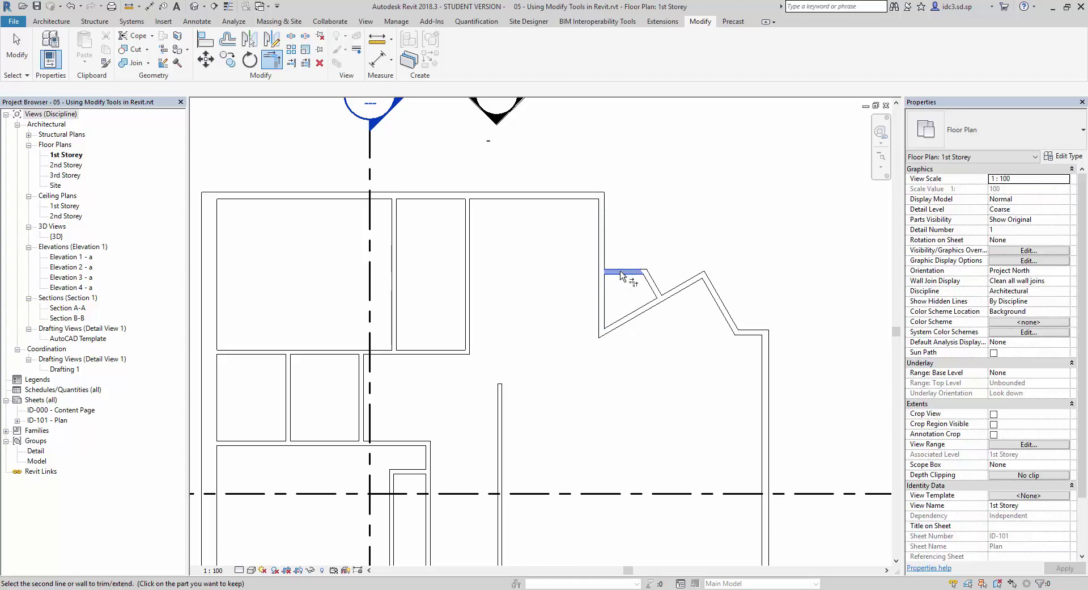
left_click(602, 237)
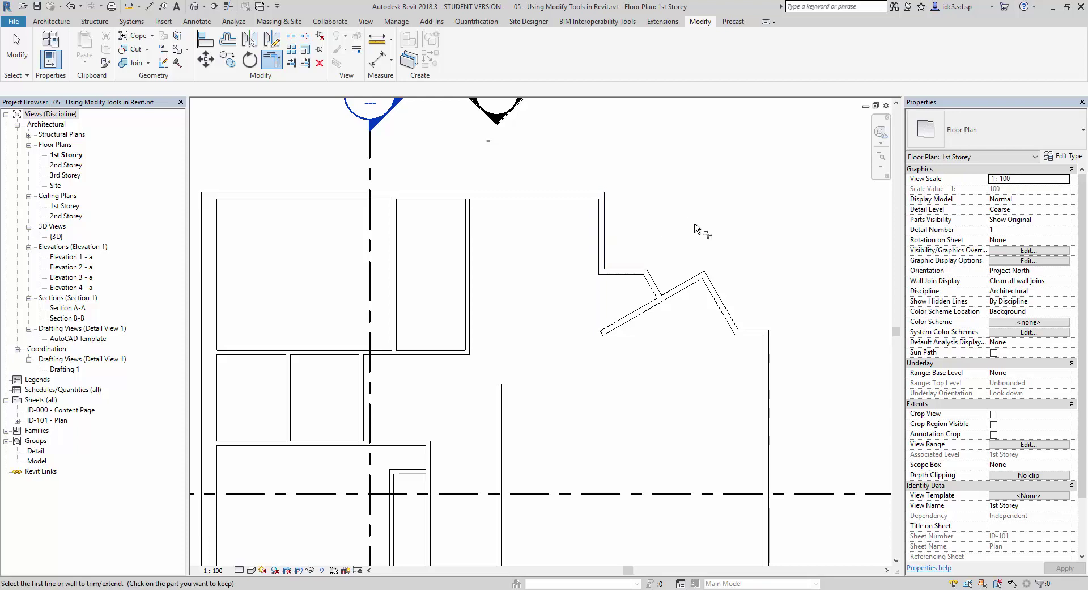
key("Escape")
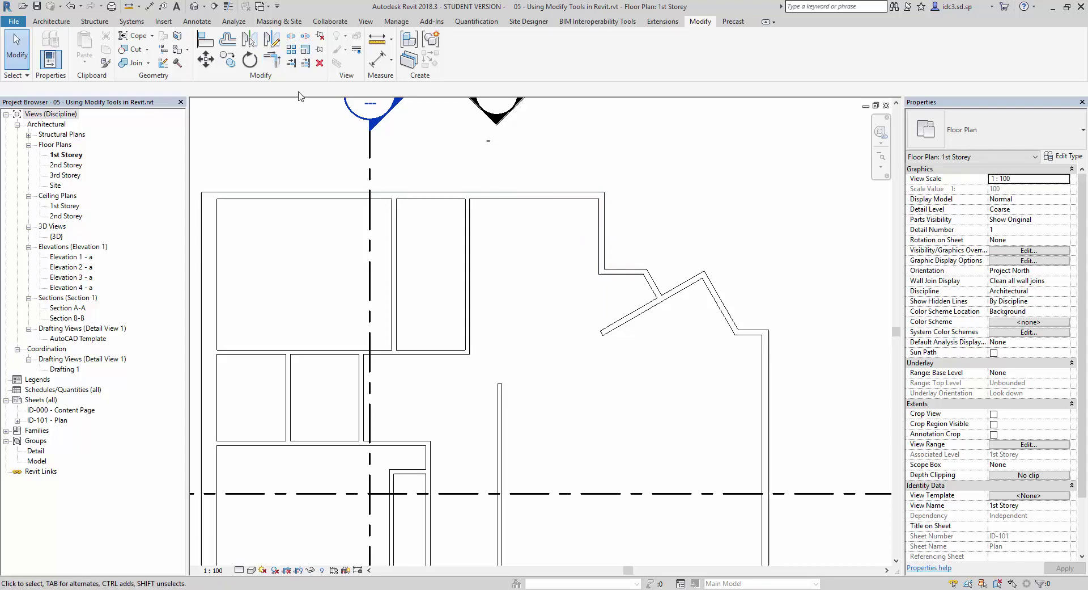
Extend the vertical notch wall to meet the lower angled wall, then zoom to fit.
left_click(273, 59)
left_click(606, 239)
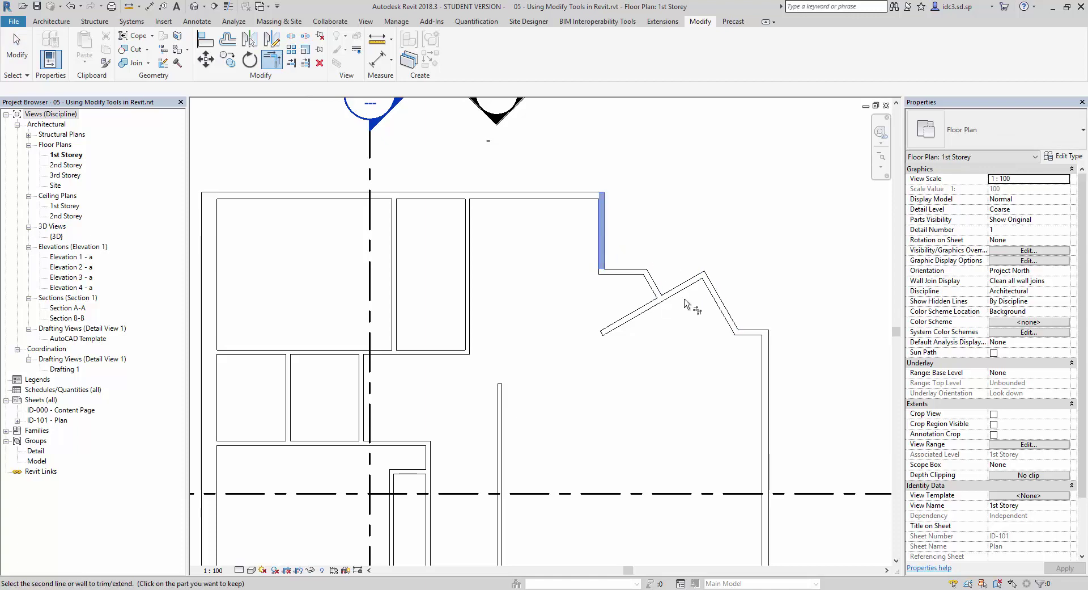
left_click(683, 290)
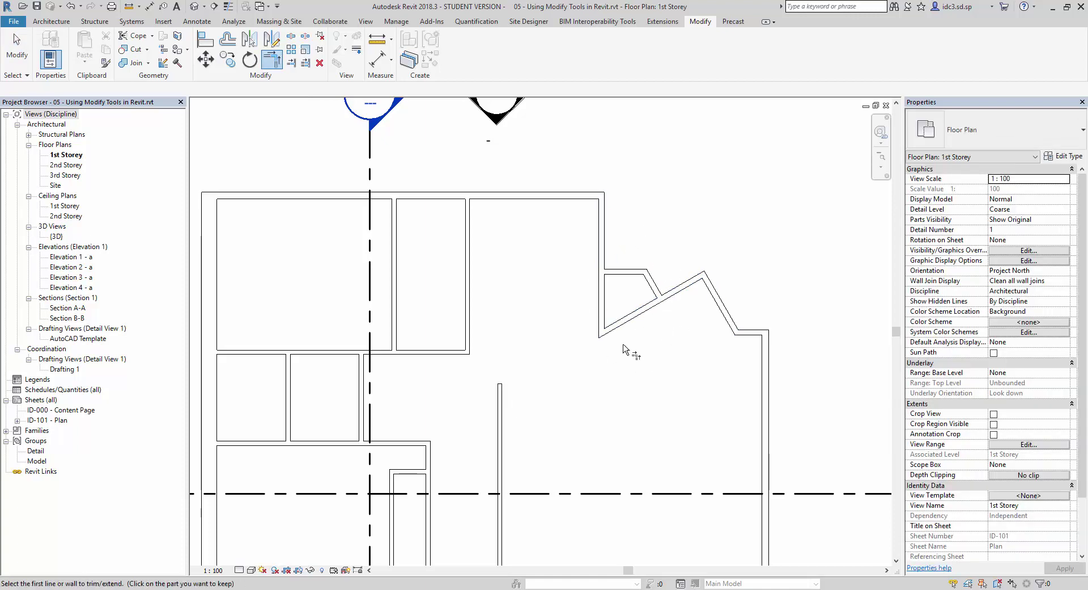
key("Escape")
key("Escape")
key("z")
key("f")
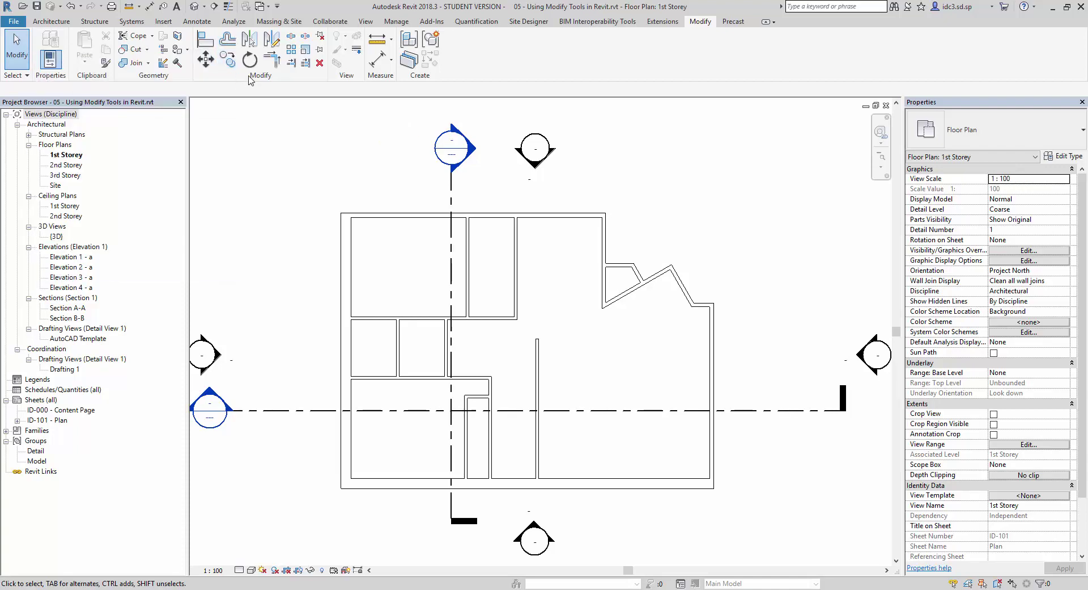
Start the Offset tool with a numerical offset of 1500.
left_click(230, 41)
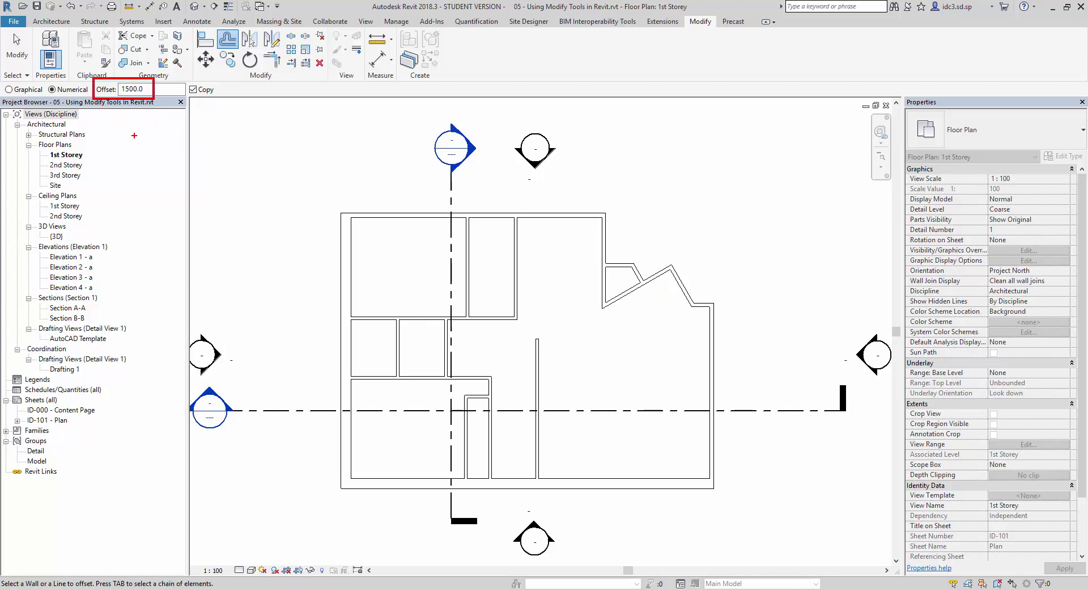
Offset a parallel copy of the angled wall 1500 mm inside the building.
left_click(646, 301)
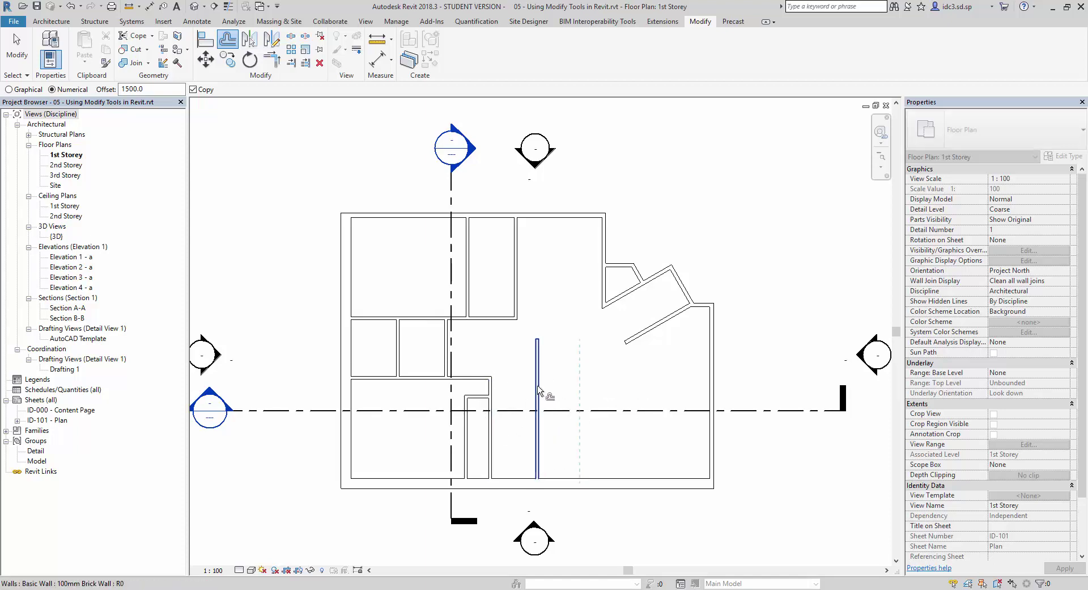
Place an offset copy of the interior wall, then delete the left of the two.
left_click(539, 391)
key("Escape")
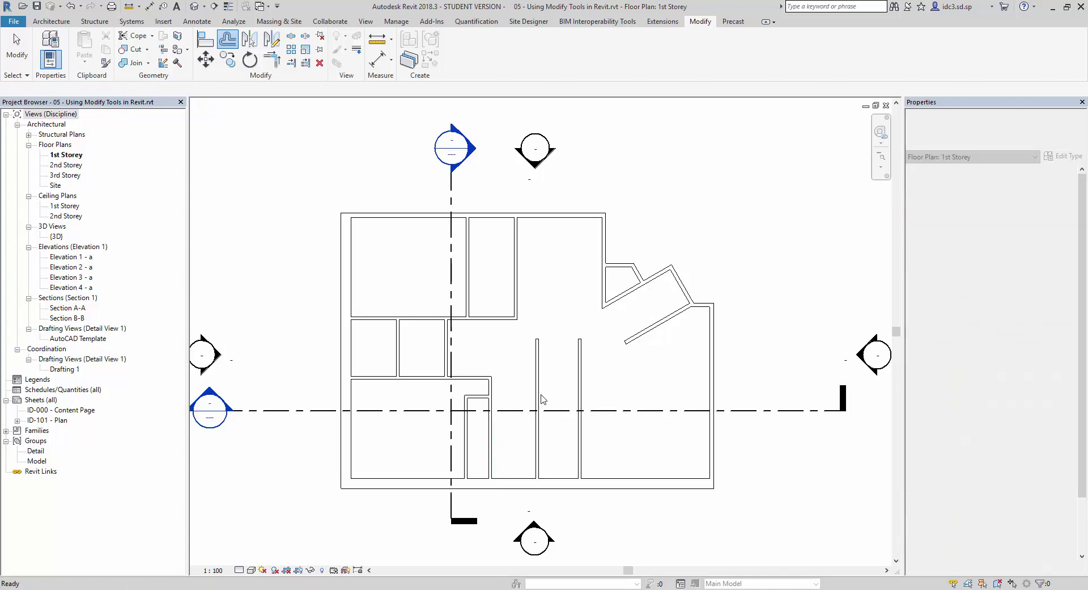
left_click(543, 403)
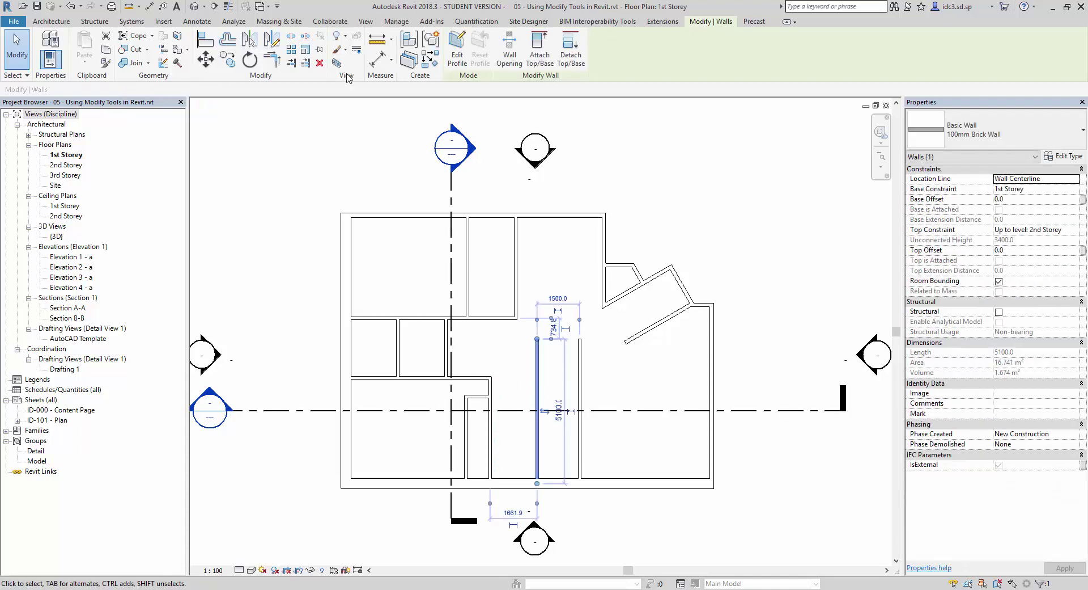
left_click(321, 64)
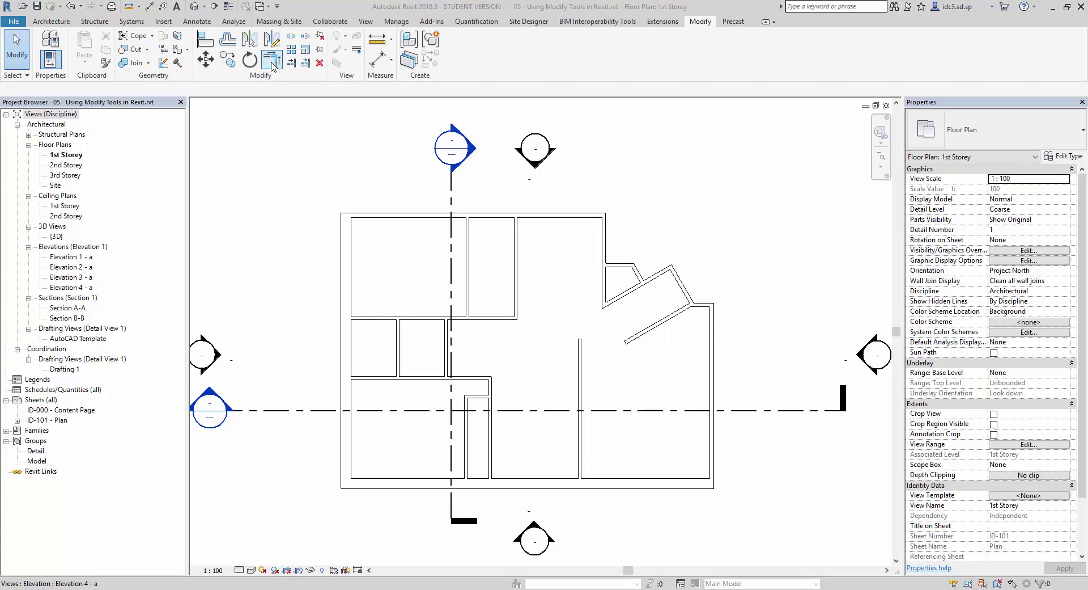
Corner the right vertical wall with the angled wall and extend it to the bottom wall.
left_click(273, 62)
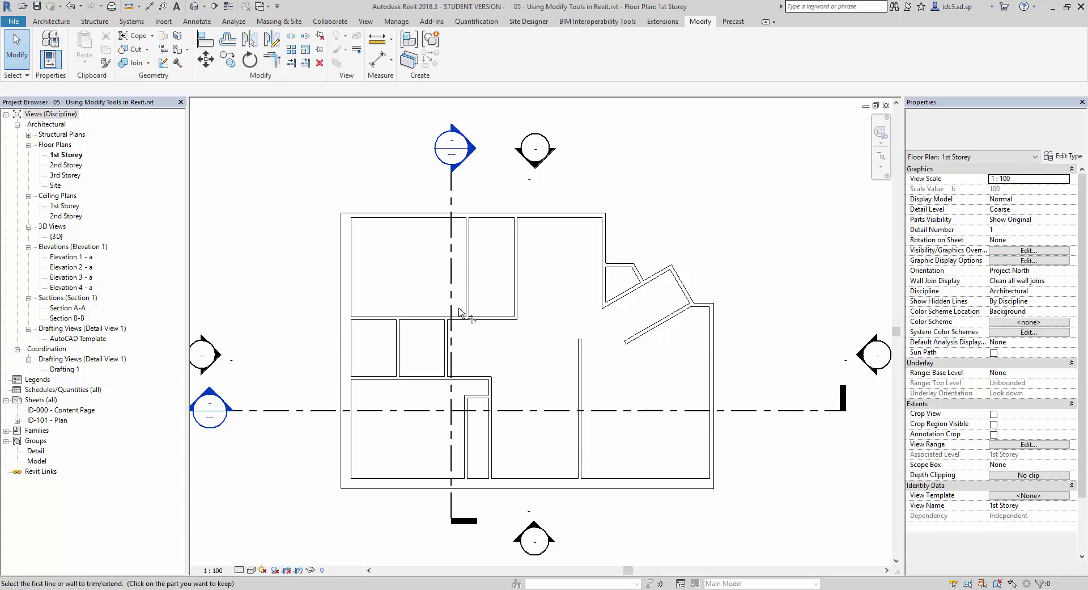
left_click(642, 332)
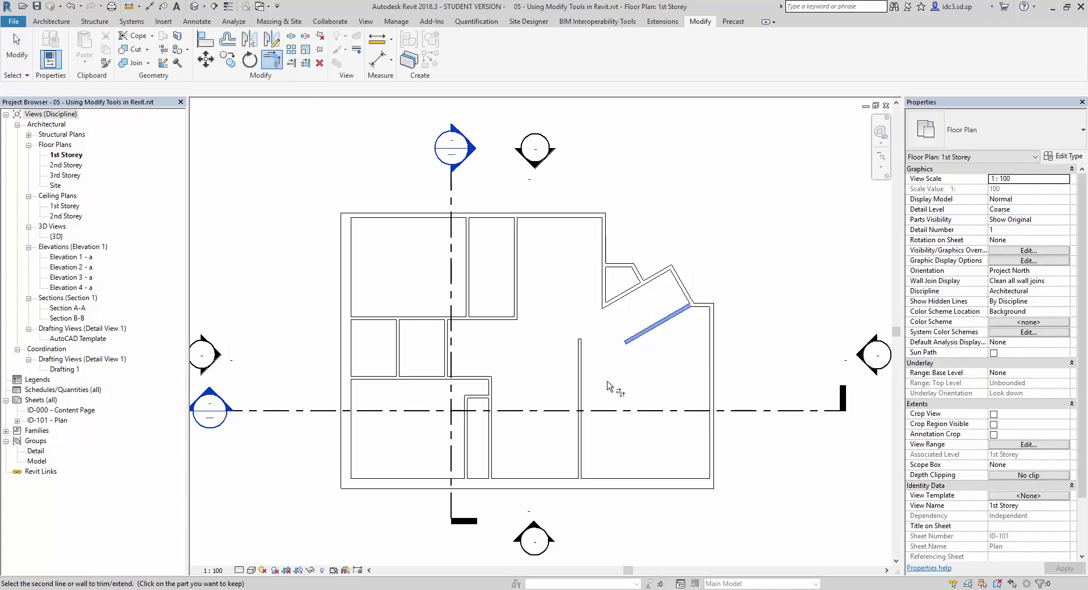
left_click(581, 399)
left_click(579, 473)
left_click(590, 482)
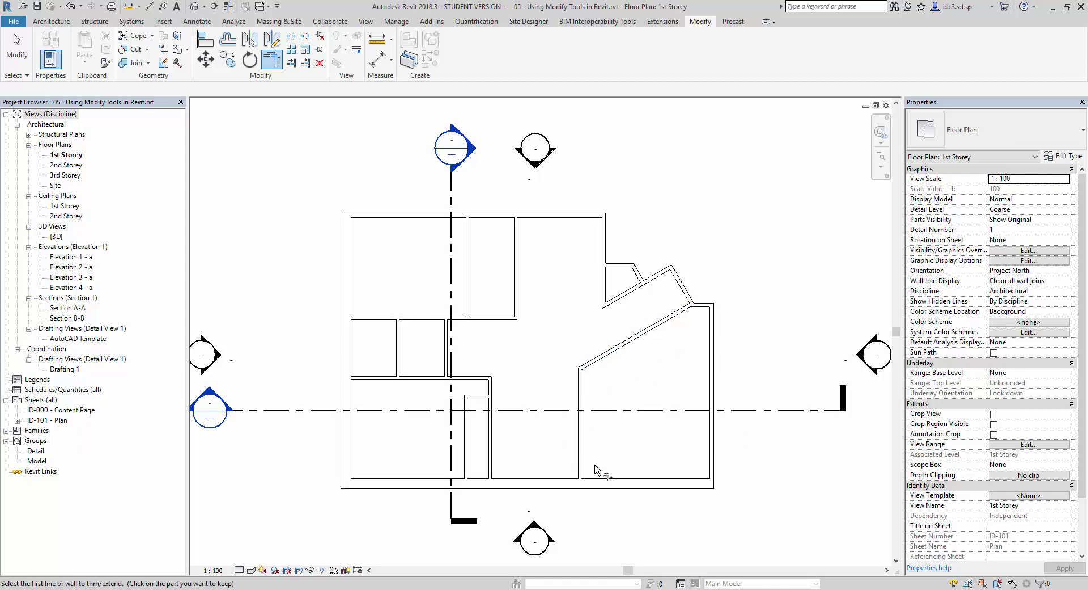
key("Escape")
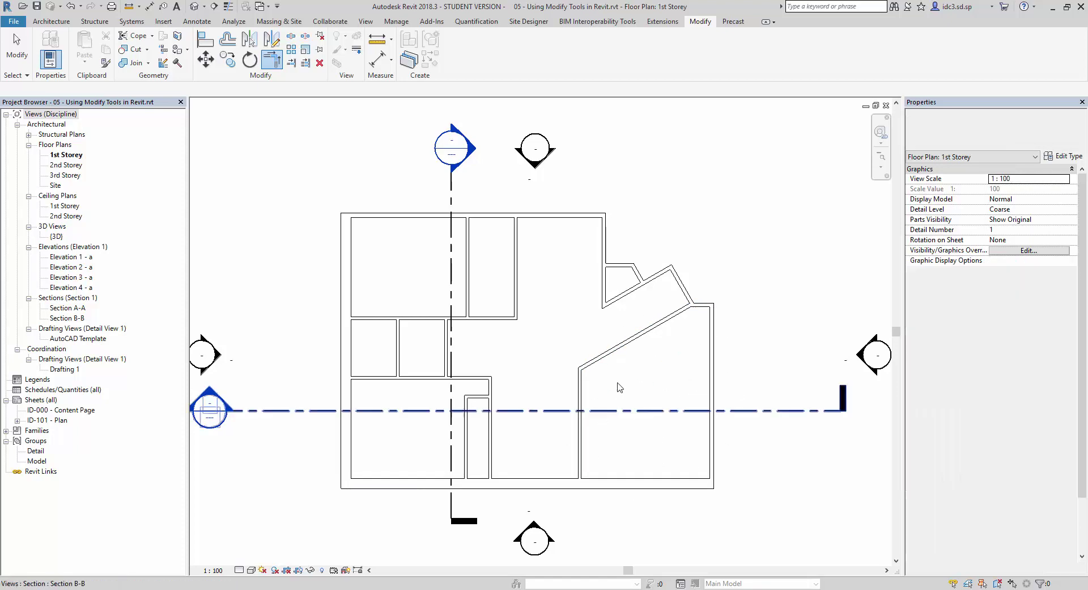
key("Escape")
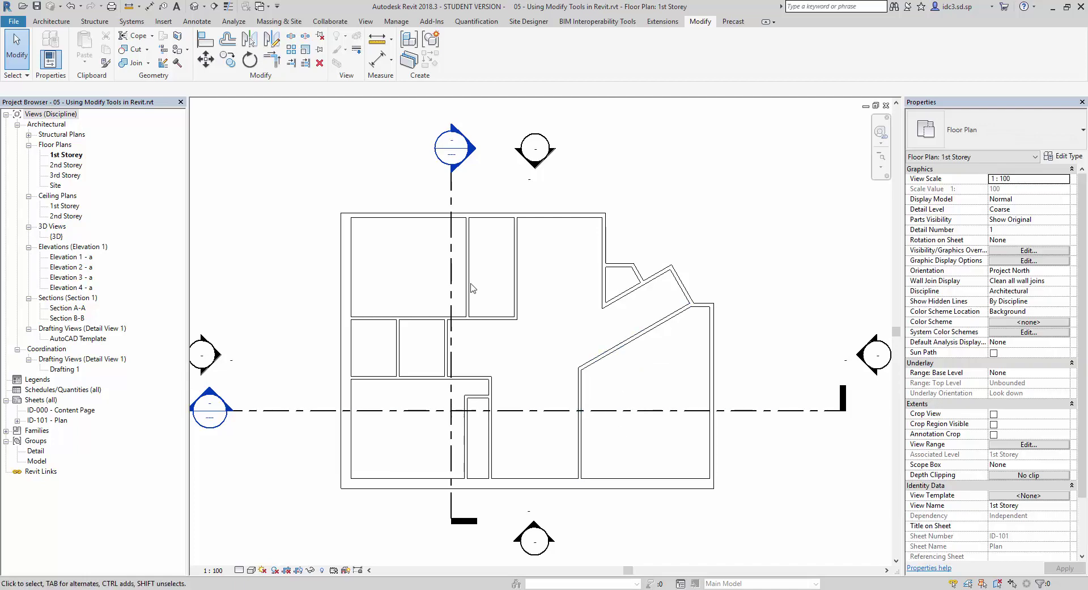
Draw a short vertical closet wall down from the angled wall with the Wall tool (WA).
left_click(51, 21)
left_click(47, 67)
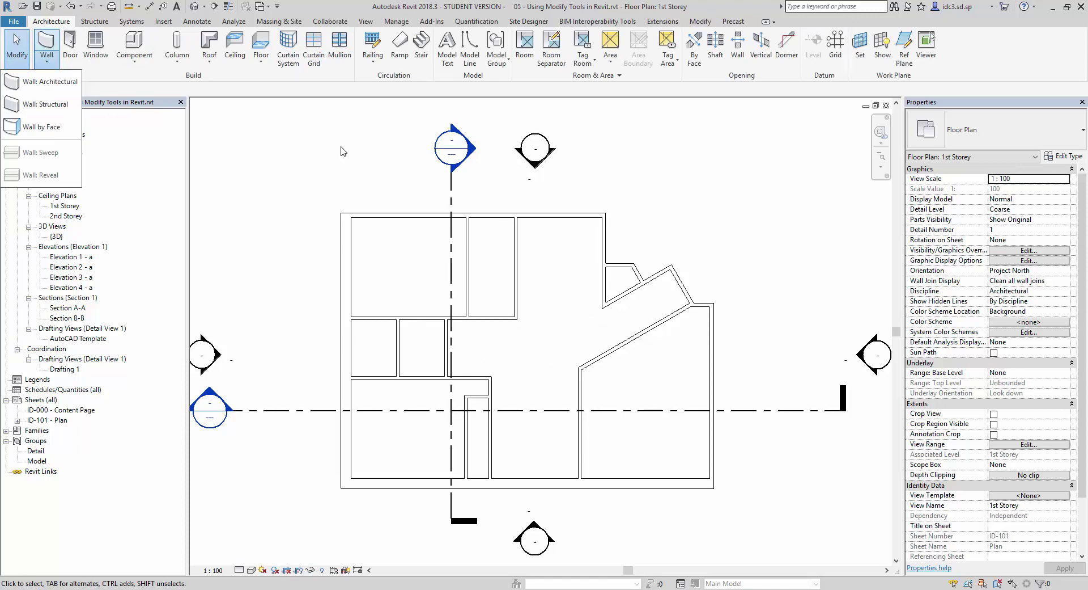
left_click(121, 115)
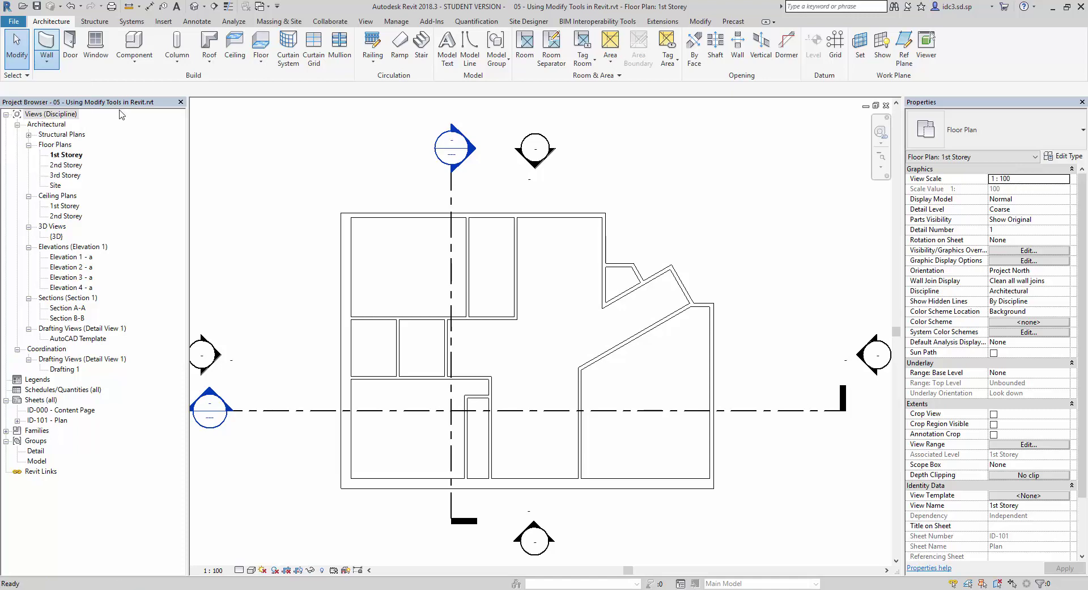
key("w")
key("a")
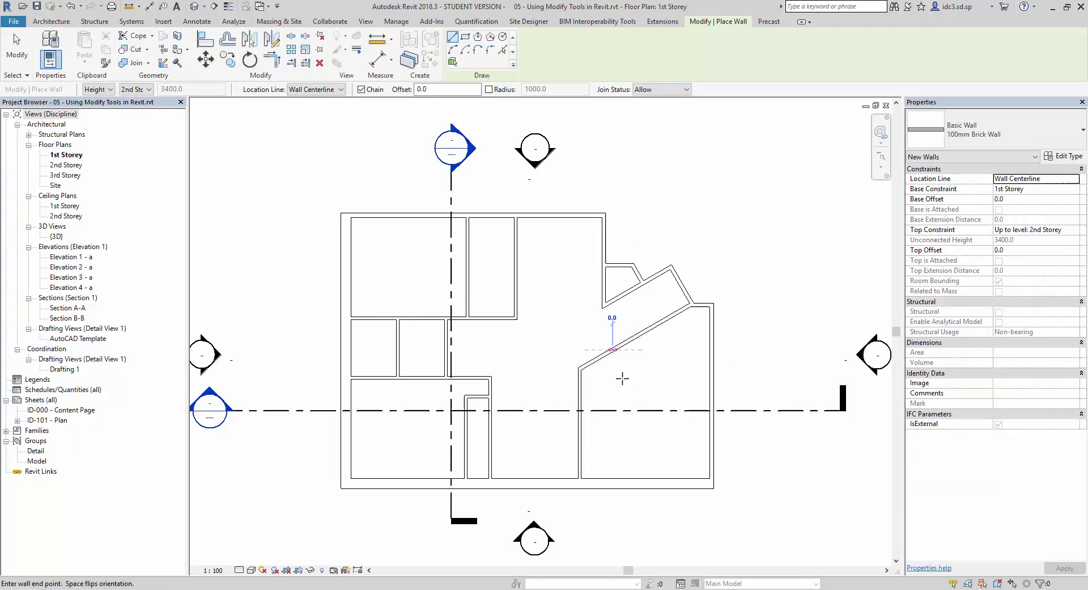
left_click(613, 350)
left_click(574, 395)
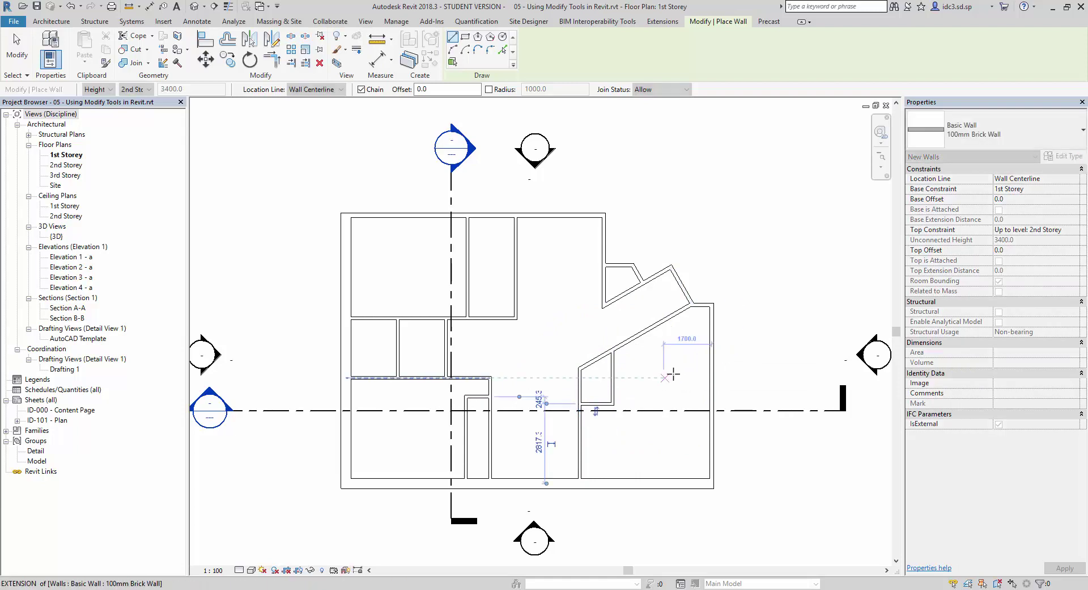
key("Escape")
Draw an L-shaped wall from the sloped wall down, then across to the right exterior wall.
left_click(646, 333)
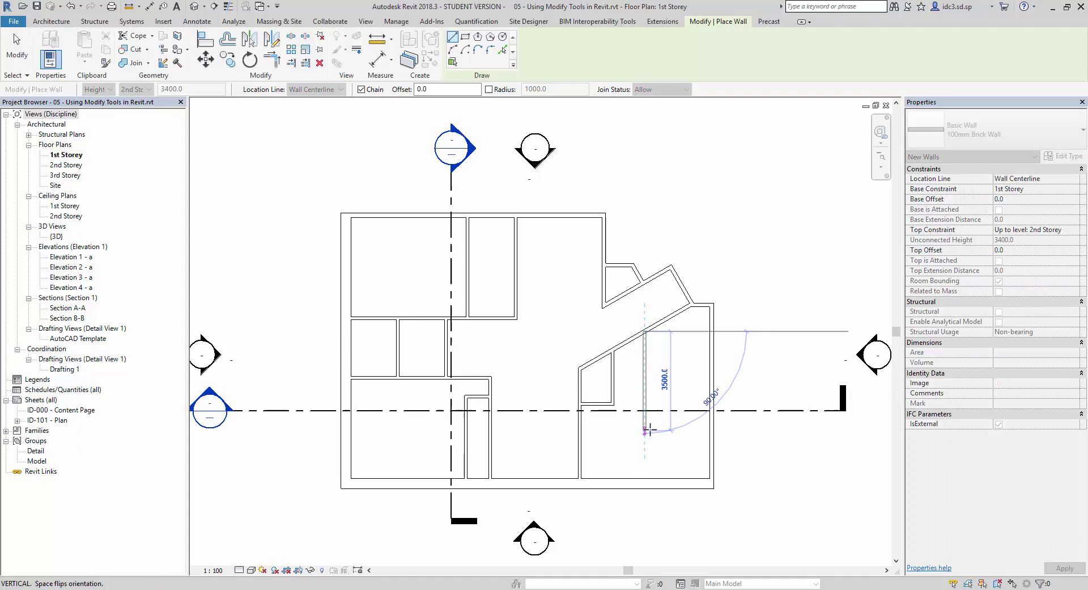
left_click(645, 429)
left_click(720, 431)
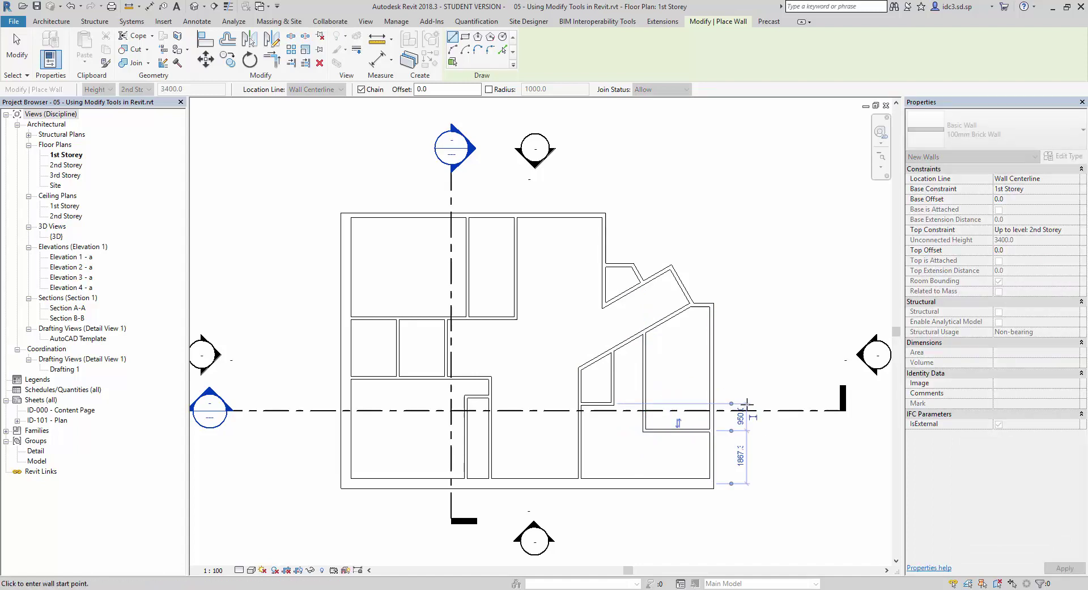
key("Escape")
key("Escape")
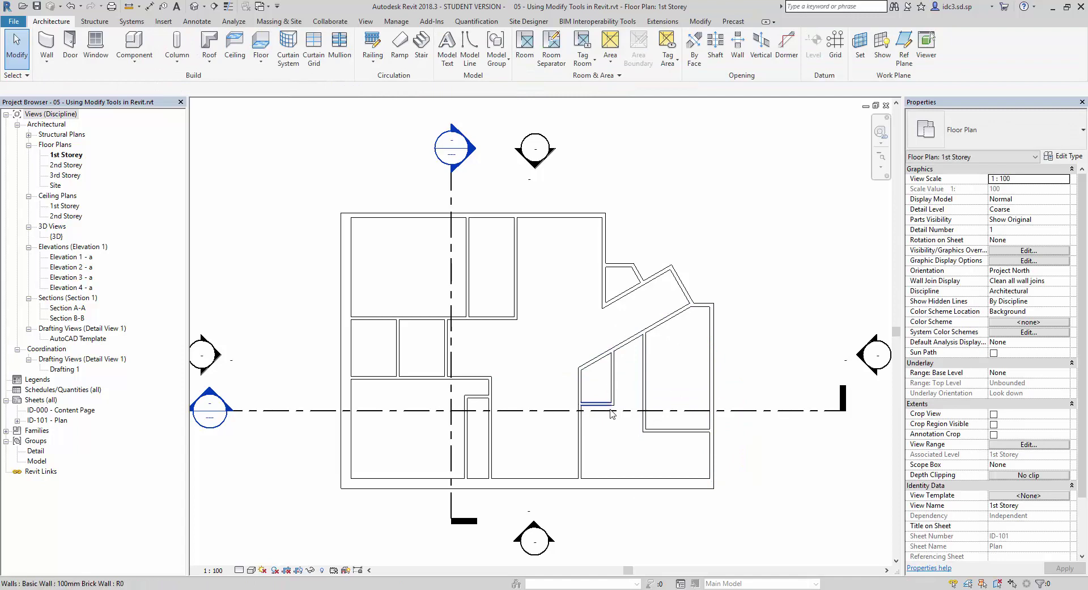
Position the tall vertical wall 1500 from the right wall's face.
left_click(645, 385)
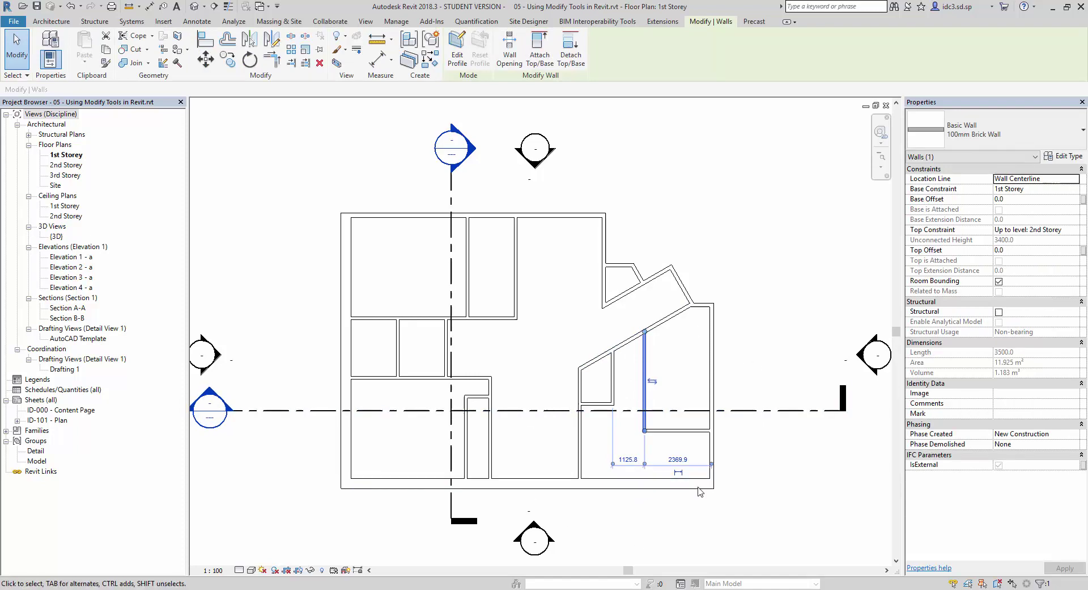
scroll(686, 475, "up", 2)
left_click(725, 458)
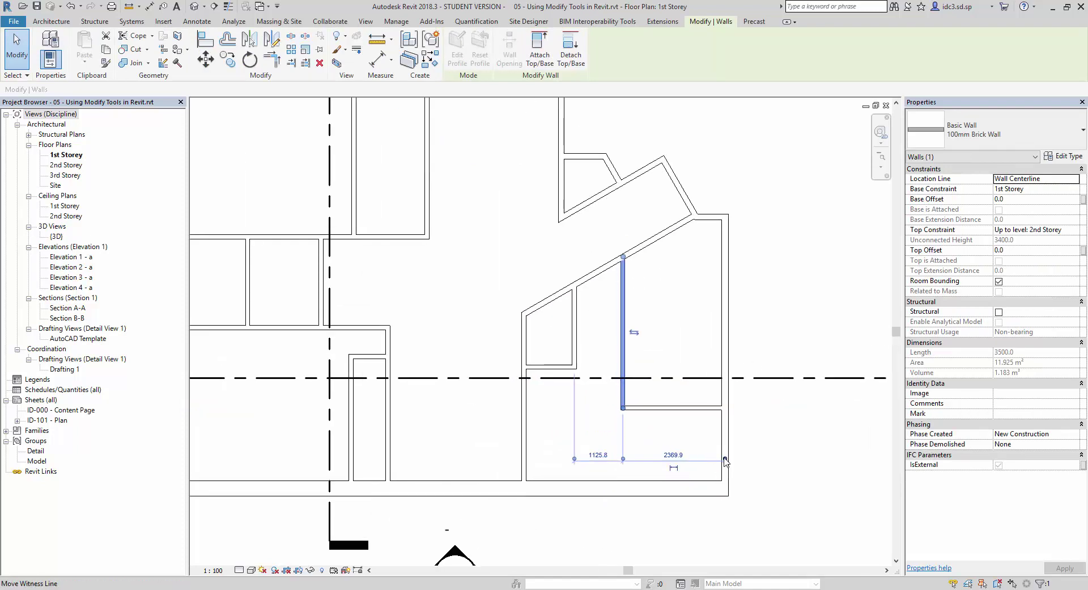
left_click(622, 458)
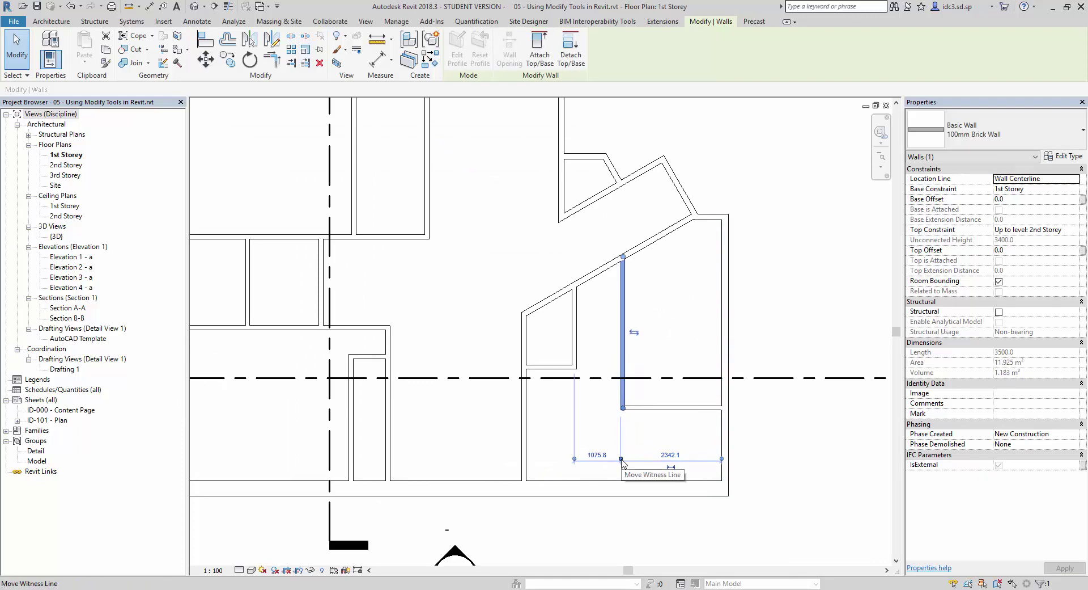
left_click(622, 459)
left_click(680, 459)
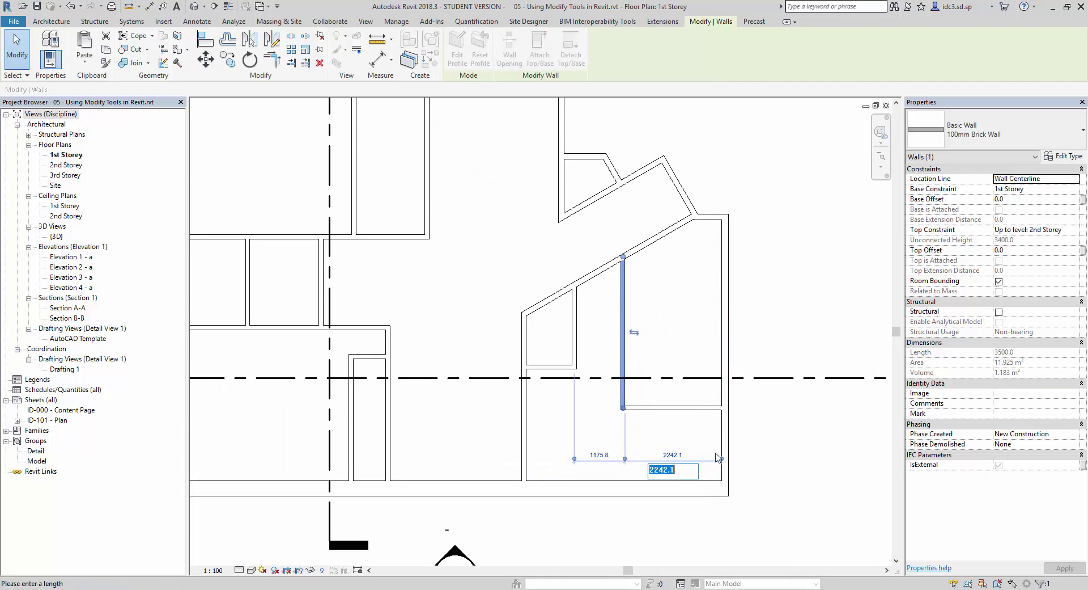
type("1500")
key("Return")
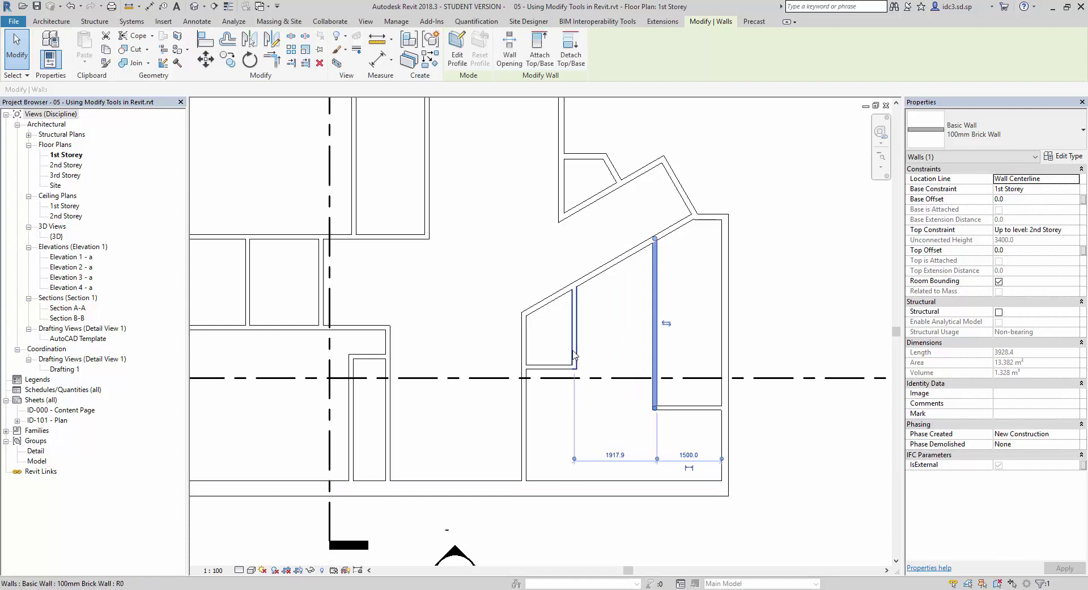
left_click(553, 401)
Position the short closet wall 800 from the left wall's face.
left_click(574, 310)
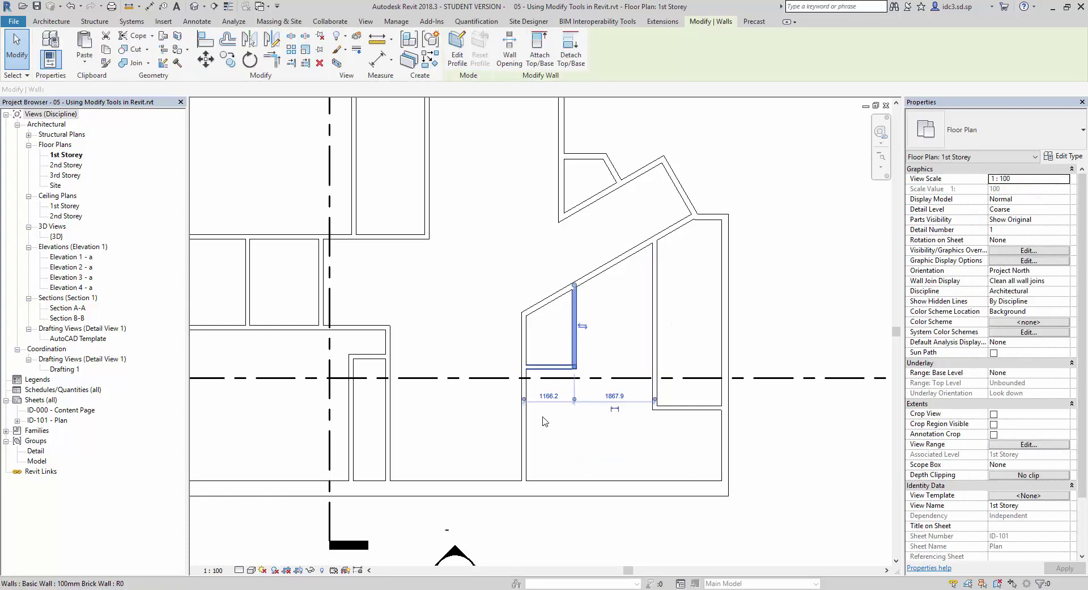
left_click(575, 399)
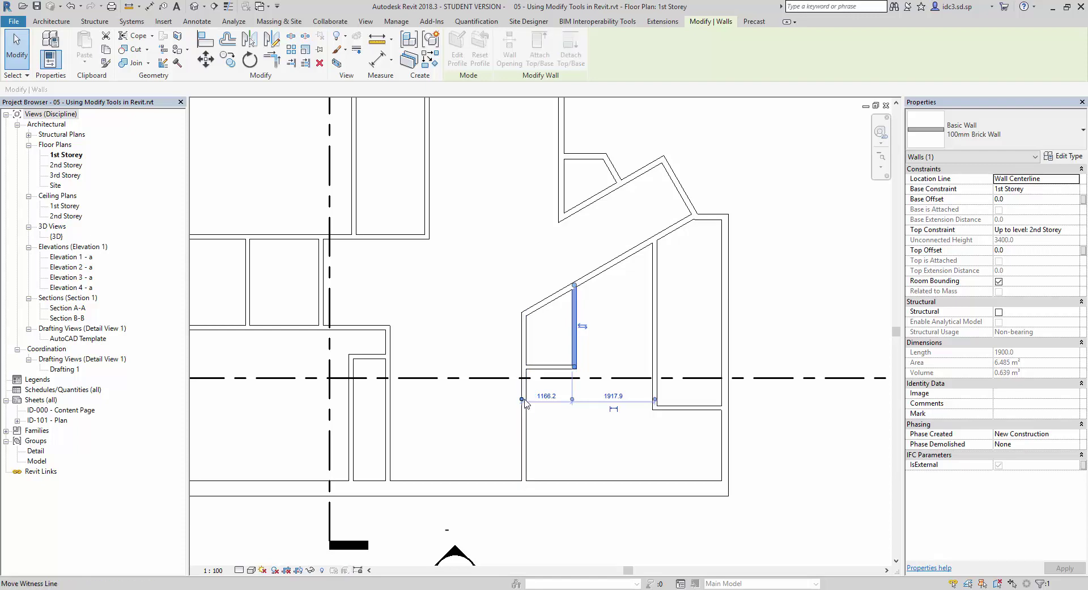
left_click_drag(524, 399, 526, 400)
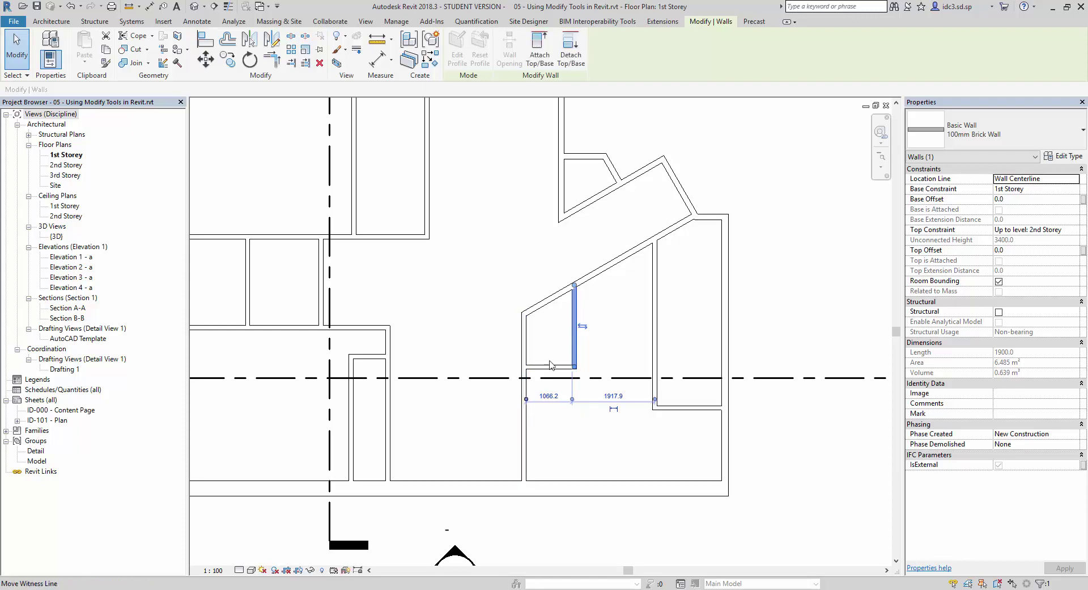
left_click(549, 396)
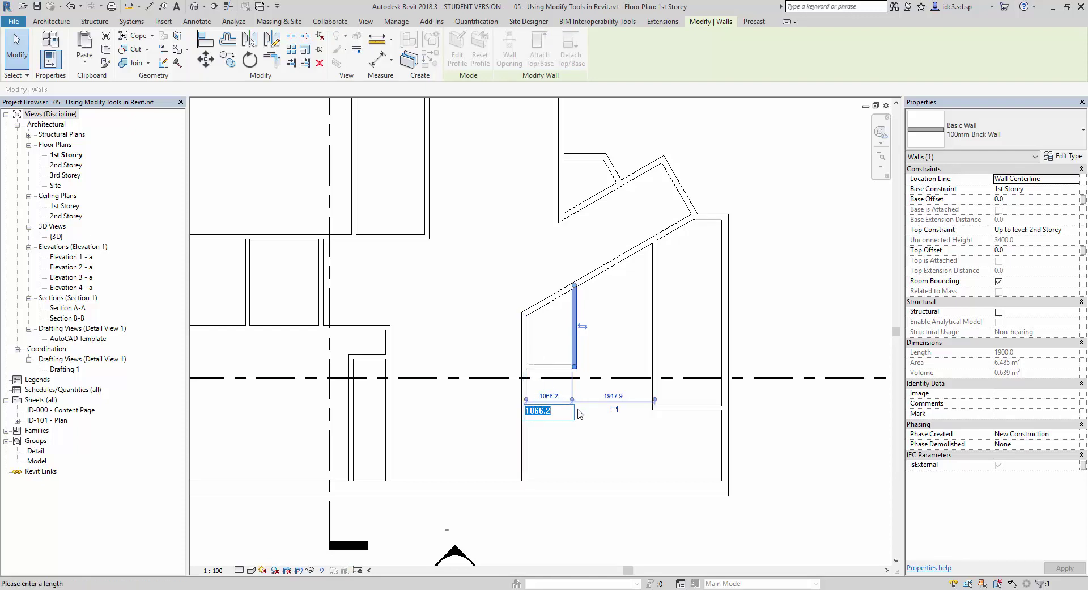
type("800")
key("Return")
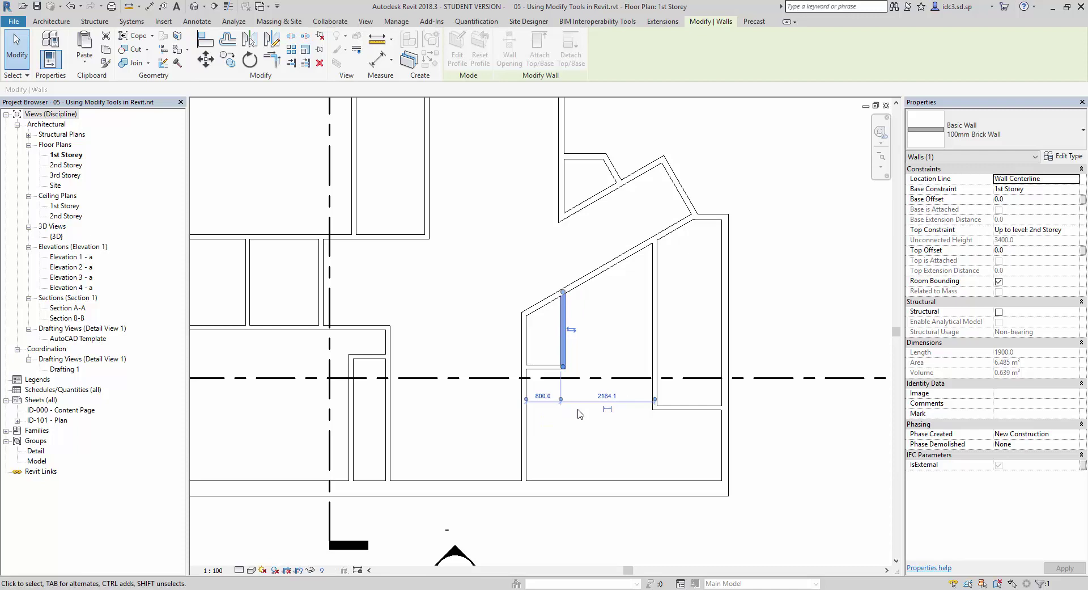
left_click(614, 331)
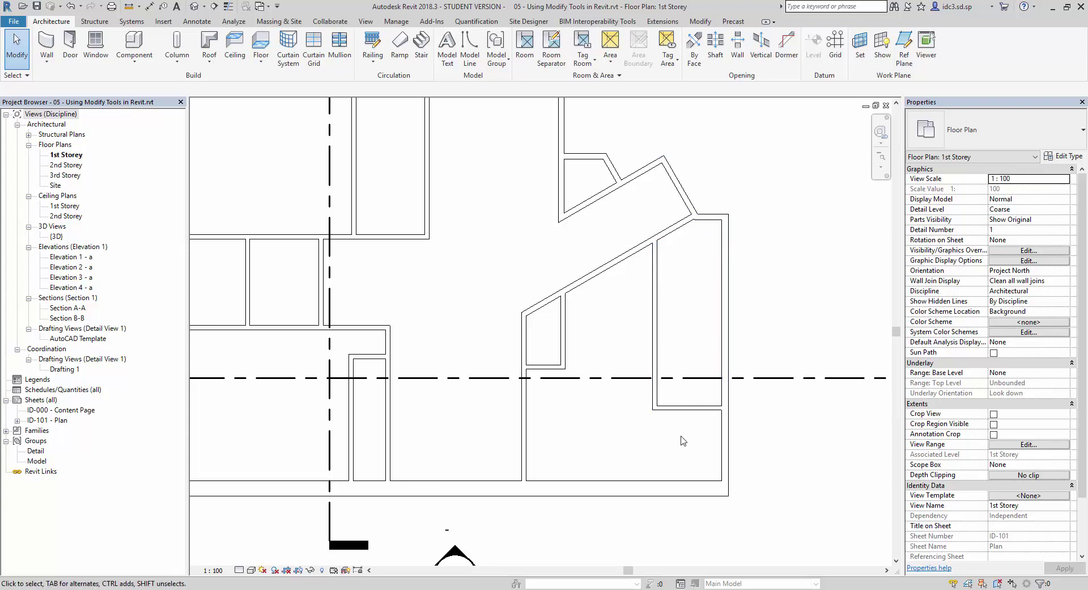
Move the short horizontal wall to 3500 below the room's top wall.
left_click(689, 408)
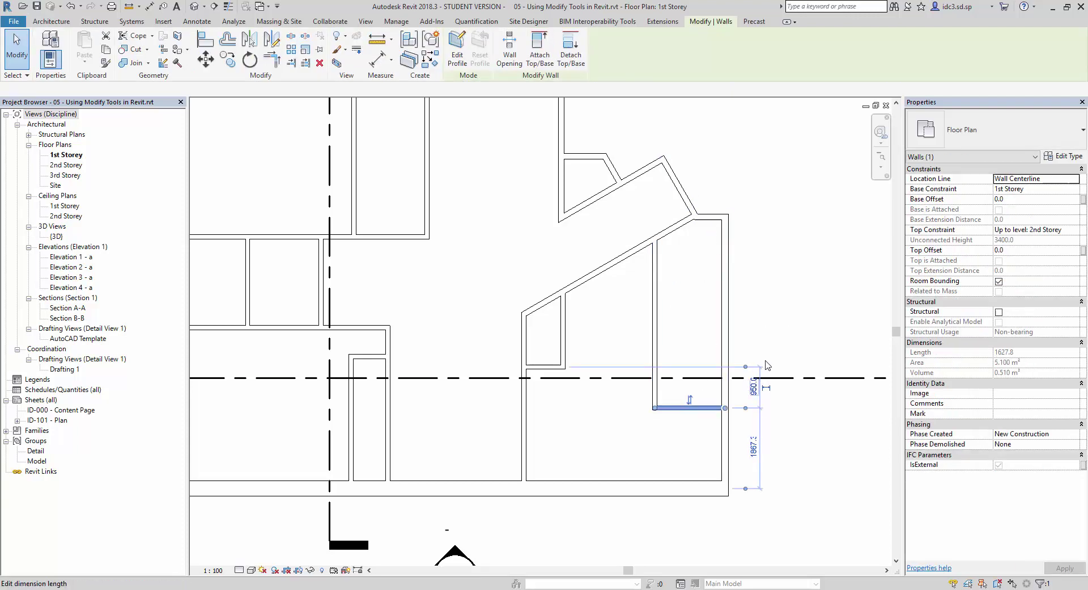
left_click_drag(745, 366, 712, 223)
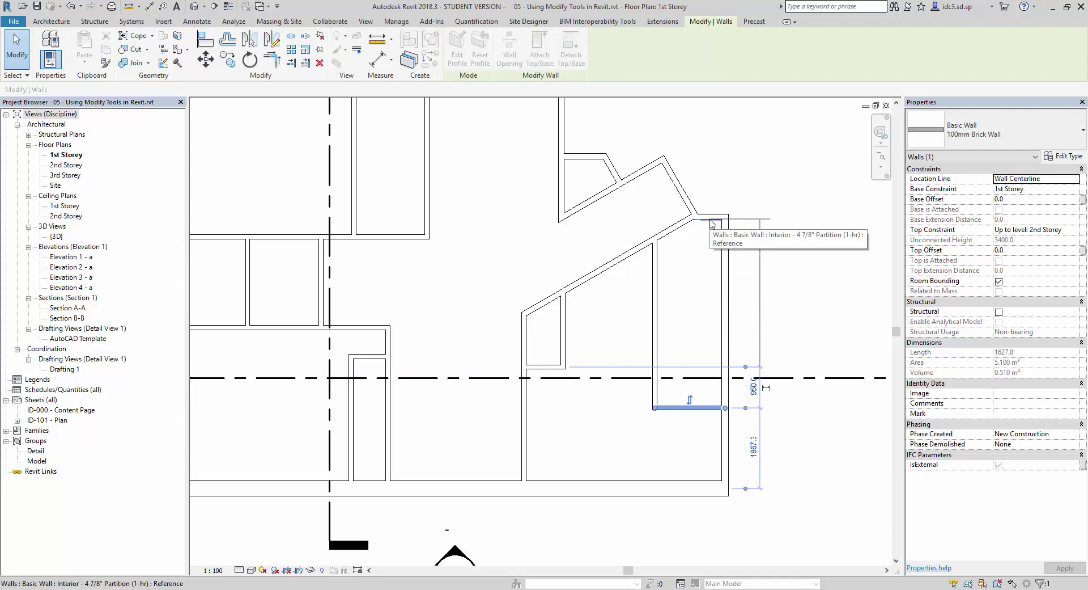
left_click_drag(712, 223, 712, 221)
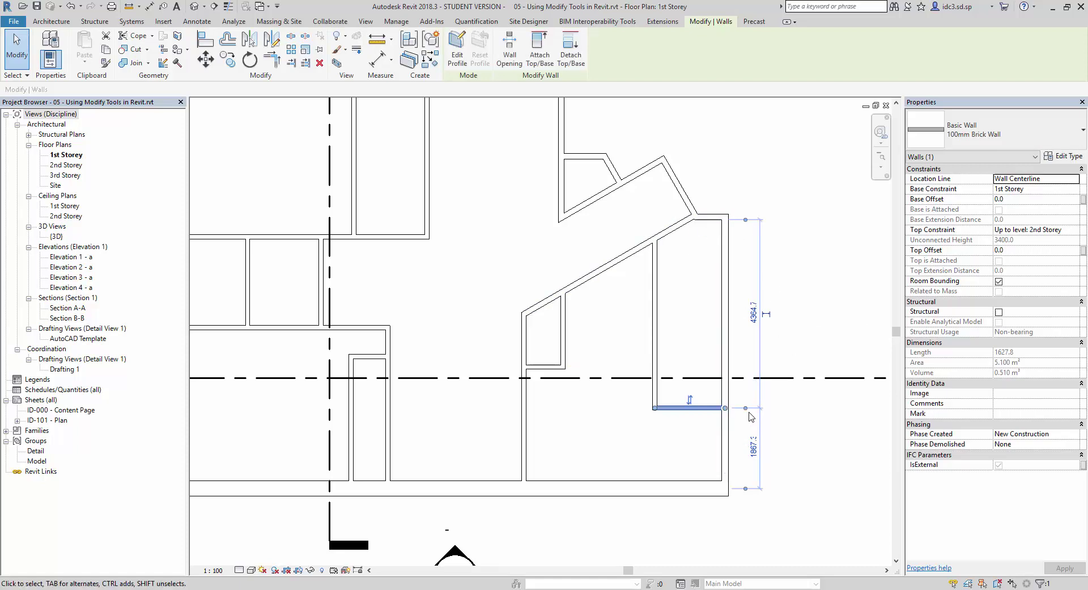
left_click_drag(749, 413, 746, 411)
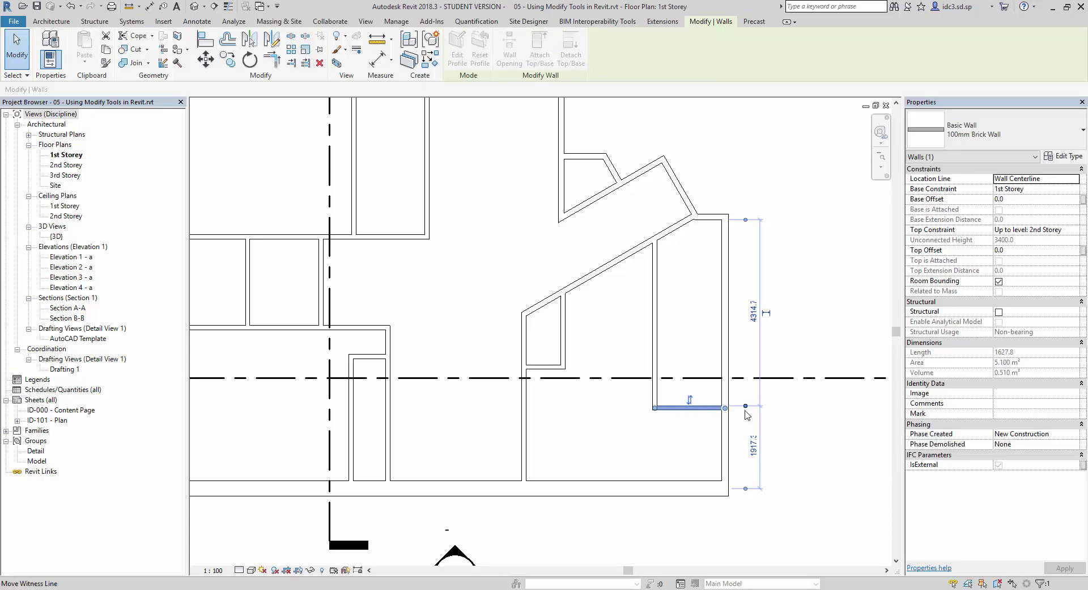
left_click(754, 311)
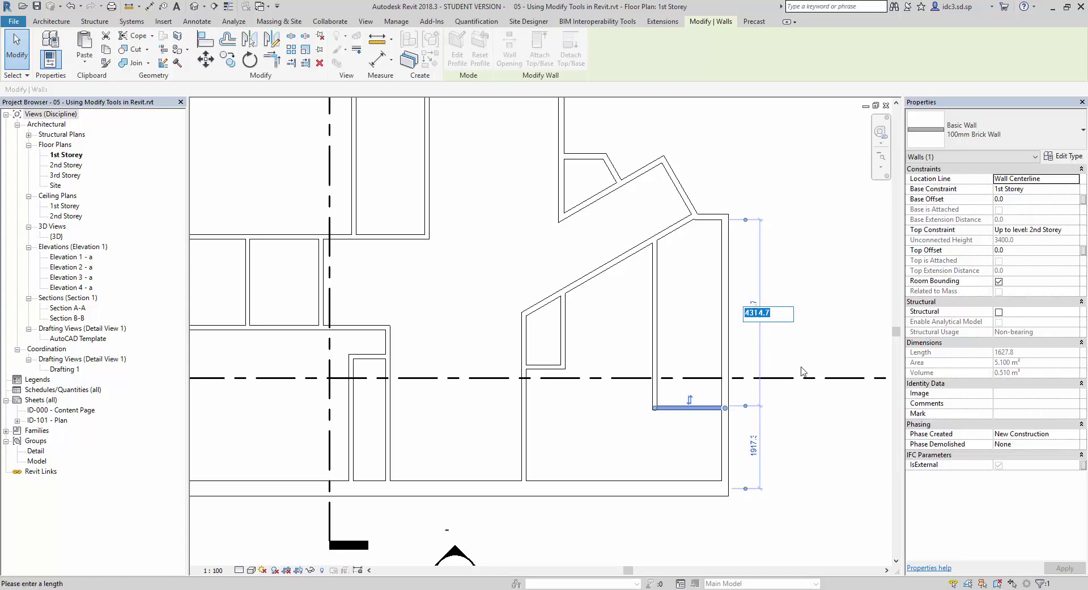
type("3500")
key("Return")
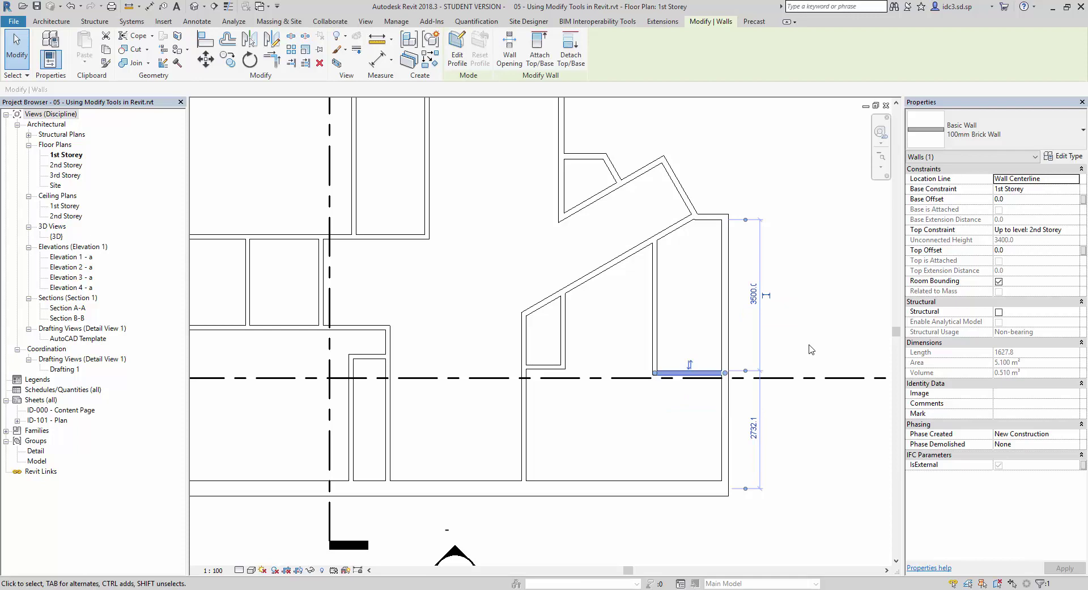
key("Escape")
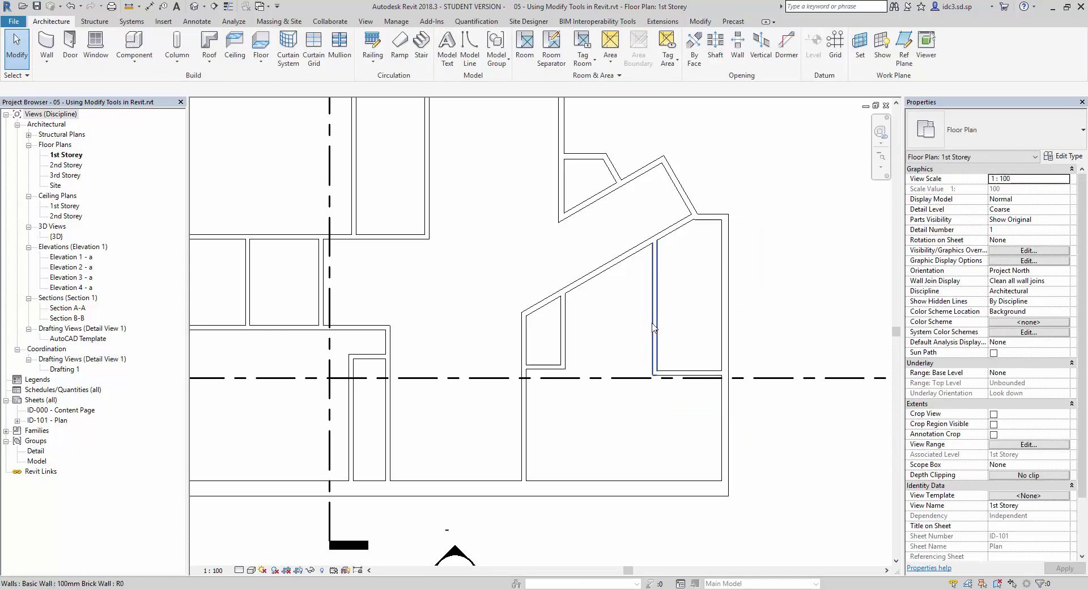
Move the vertical interior wall to 2500 from the right wall.
left_click(655, 306)
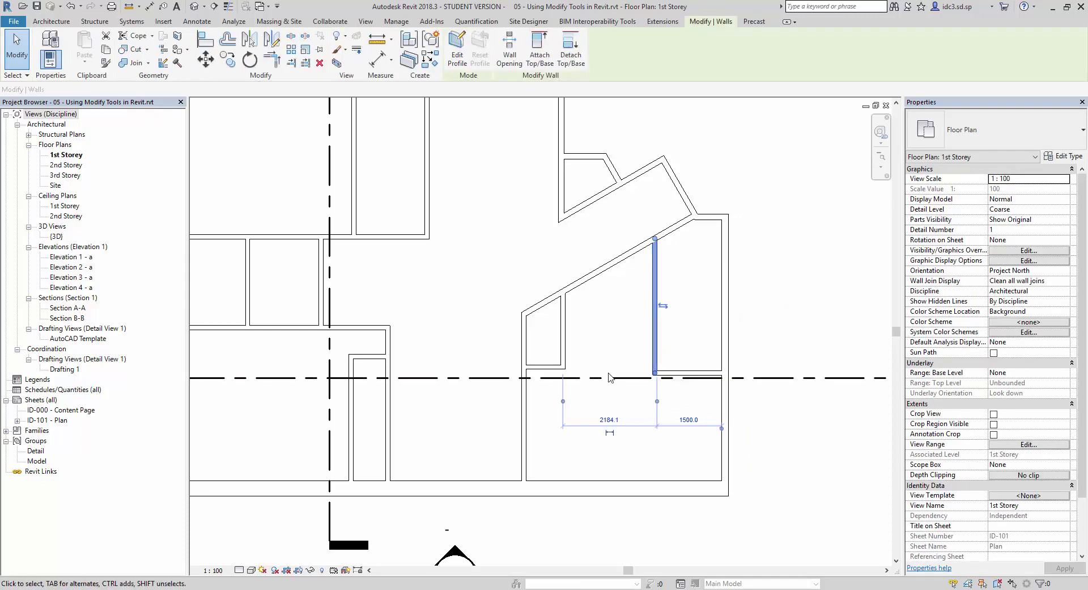
left_click(689, 420)
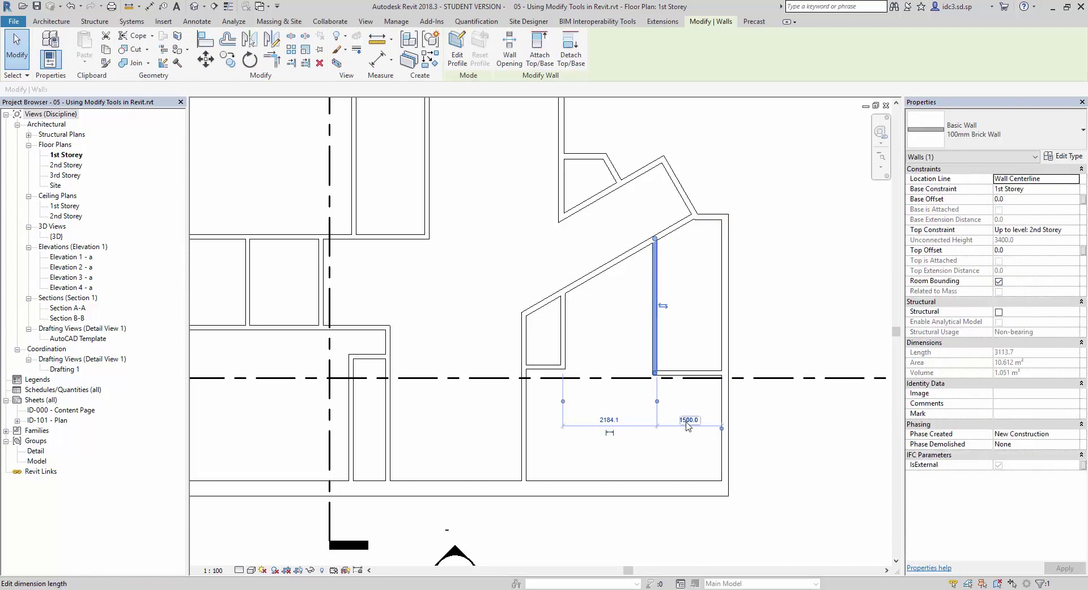
type("2500")
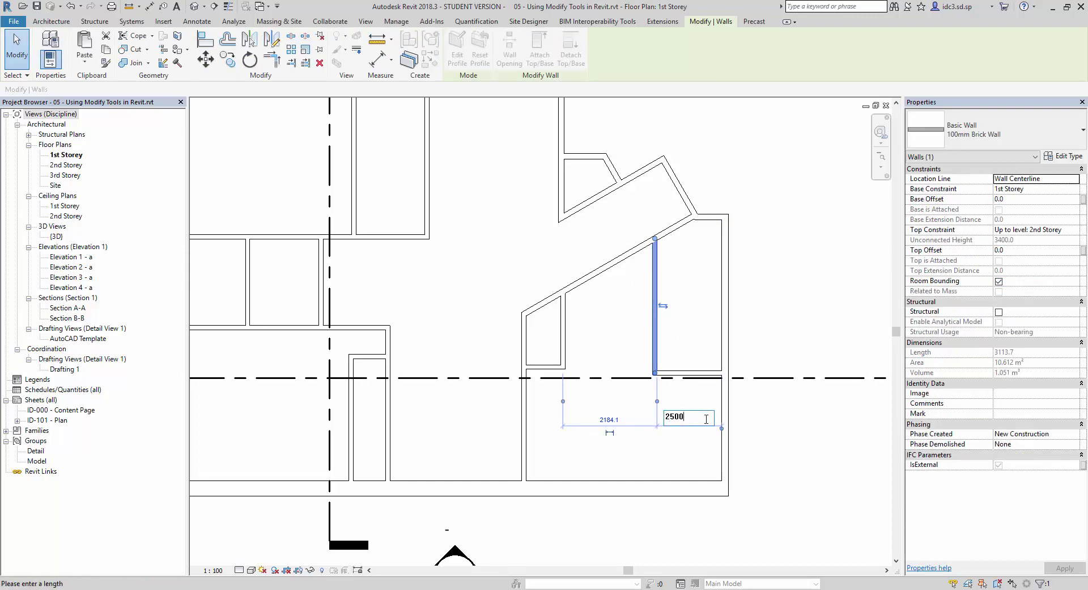
key("Return")
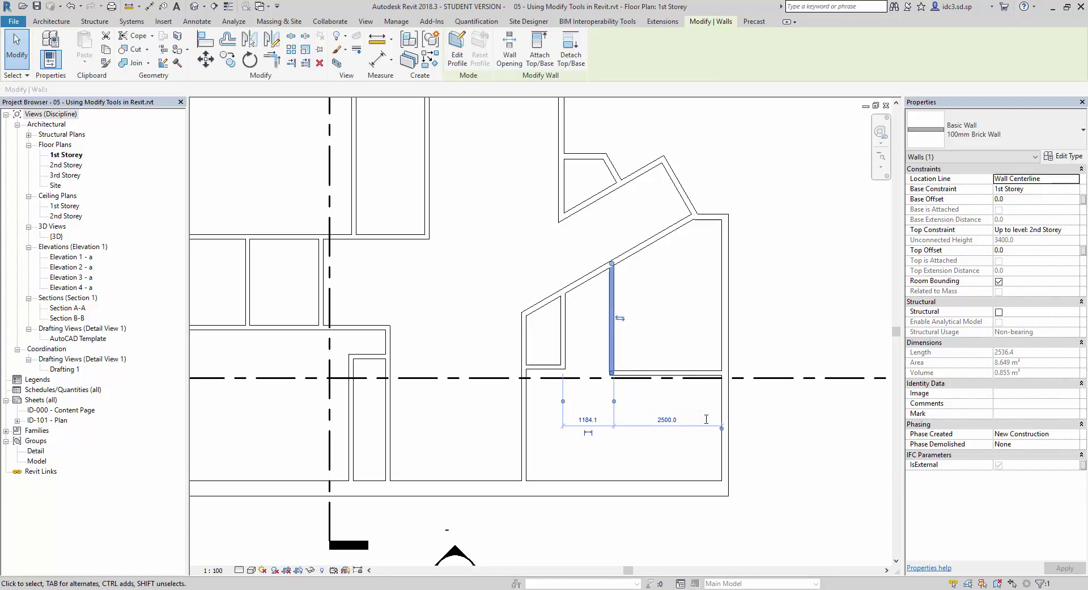
Recentre the plan, activate Split Element on the Modify tab, and zoom to the angled wall.
left_click(775, 341)
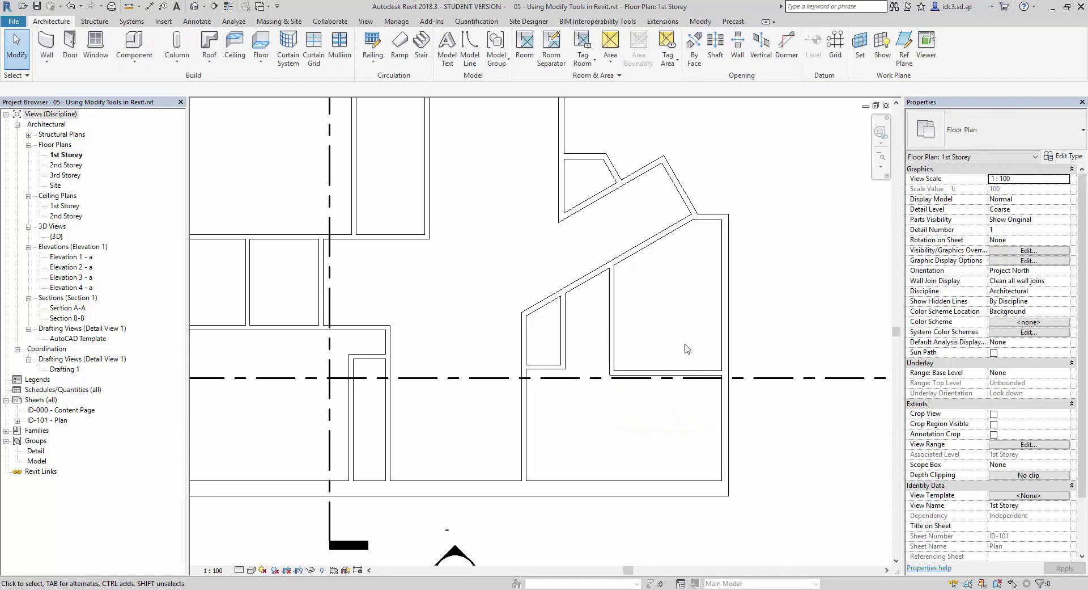
scroll(687, 347, "down", 2)
scroll(643, 397, "down", 1)
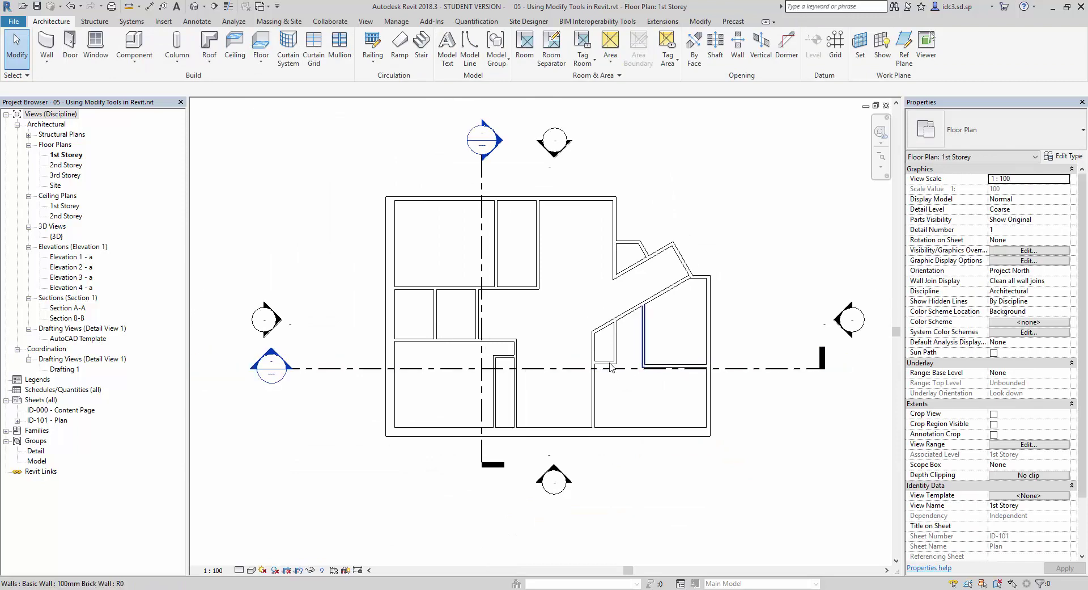
scroll(644, 397, "down", 1)
middle_click_drag(644, 397, 647, 399)
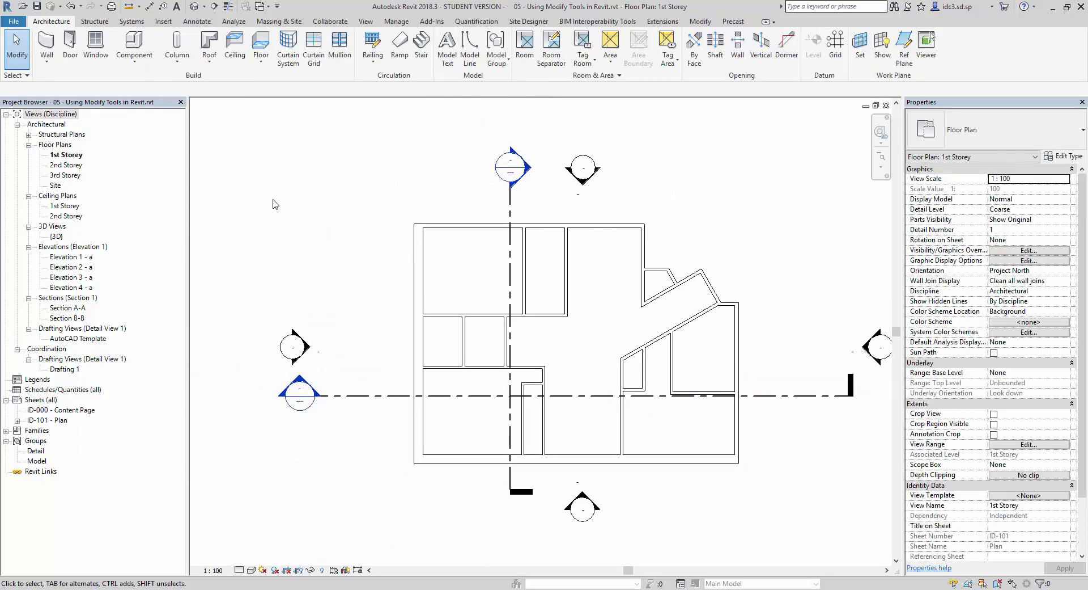
left_click(701, 21)
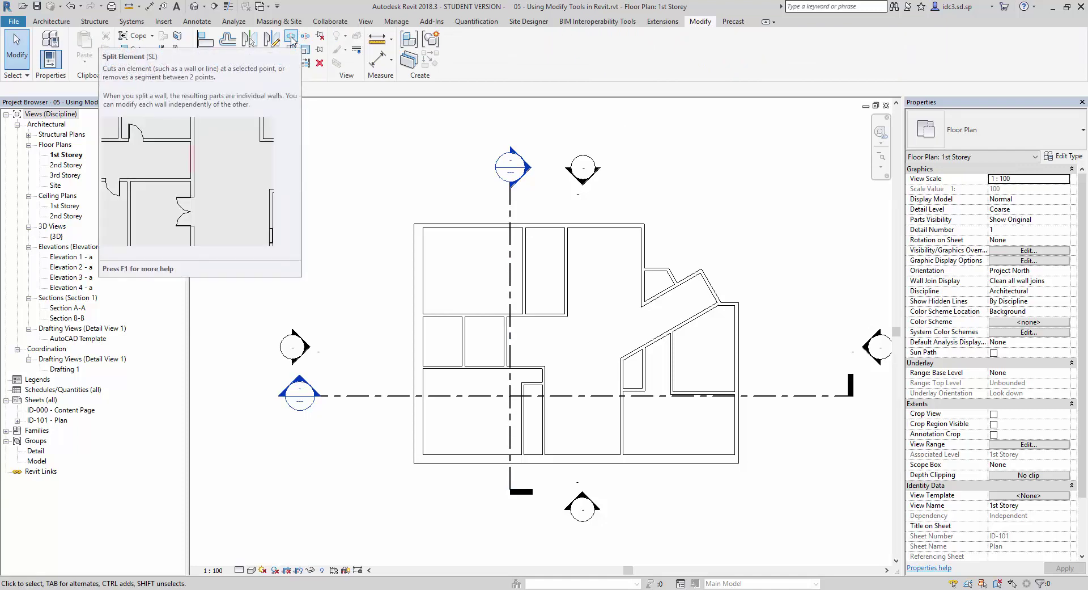
left_click(291, 39)
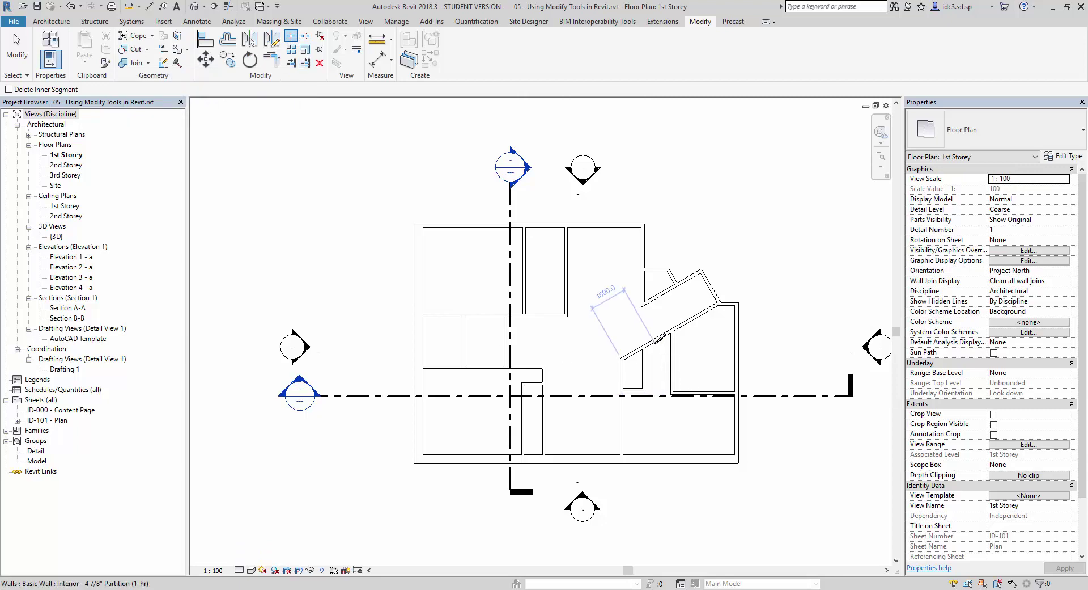
scroll(658, 339, "up", 1)
scroll(657, 339, "up", 2)
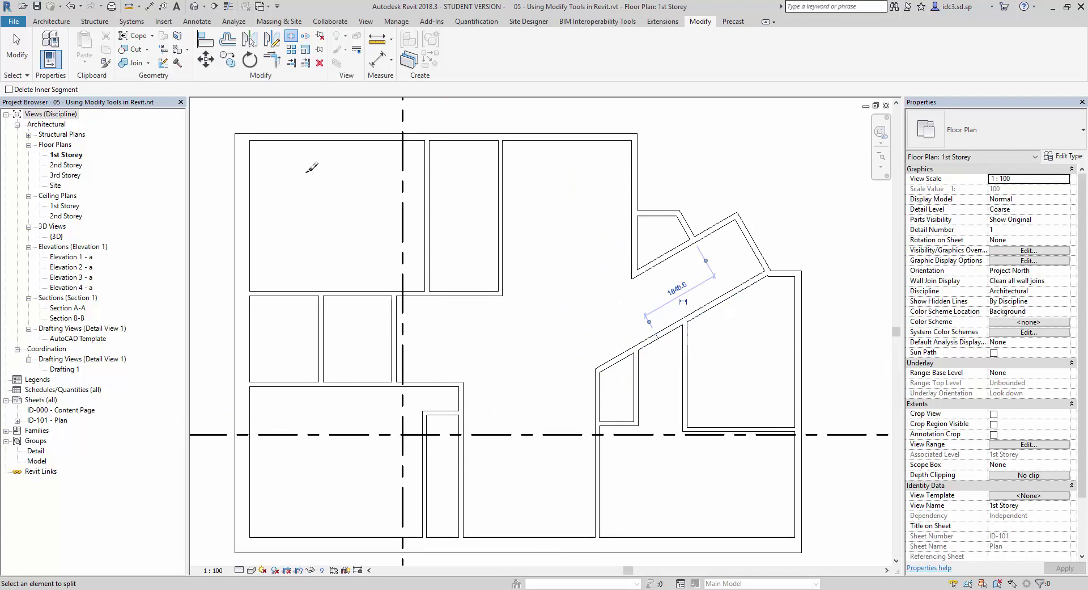
Try Trim/Extend to Corner between the angled wall and the short vertical wall.
left_click(272, 60)
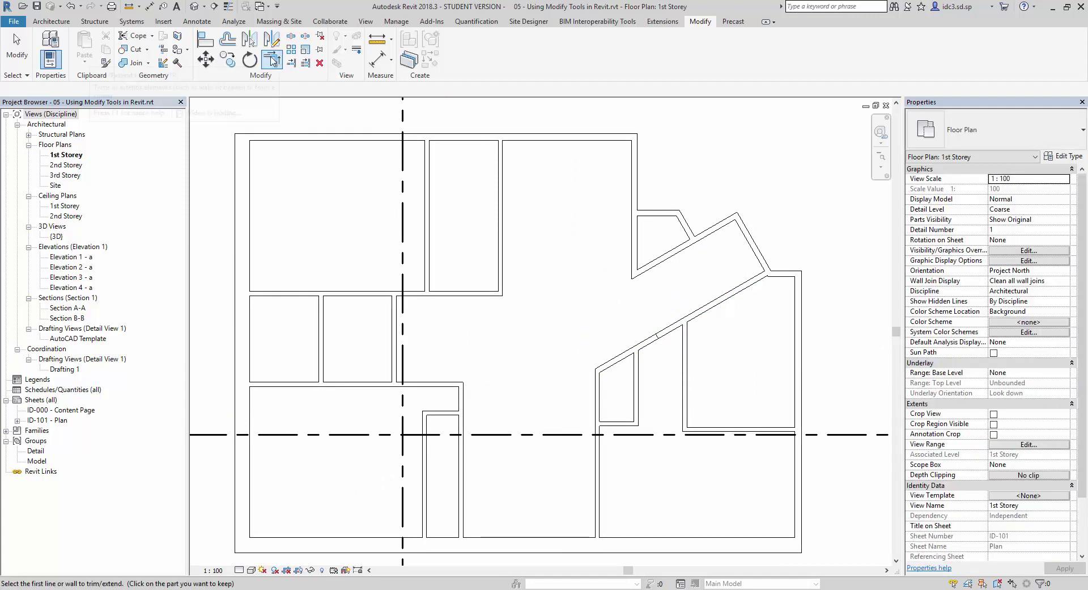
left_click(677, 324)
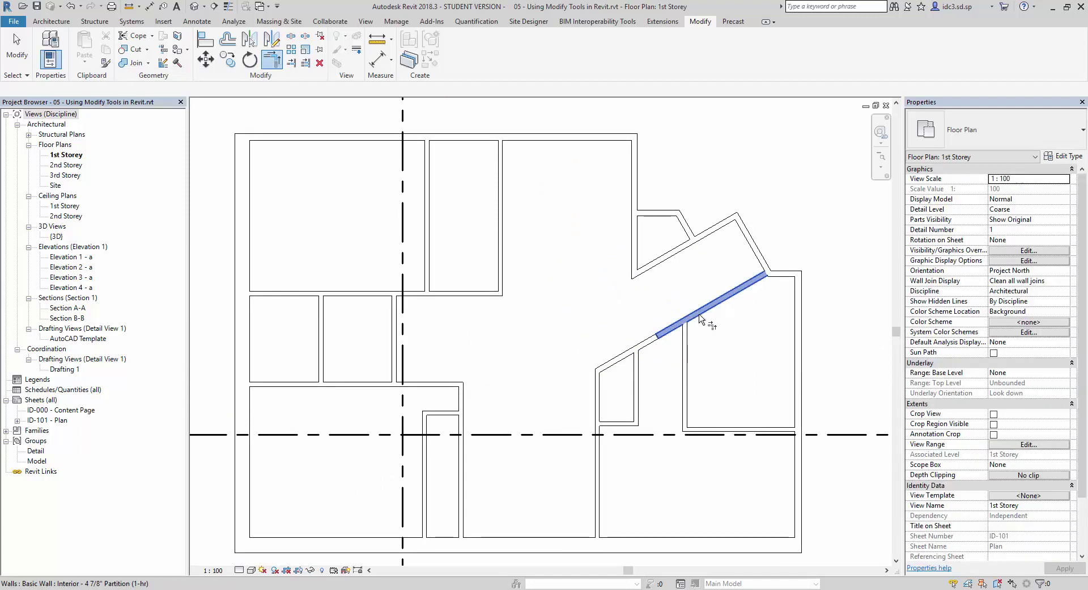
left_click(685, 351)
left_click(638, 374)
left_click(620, 354)
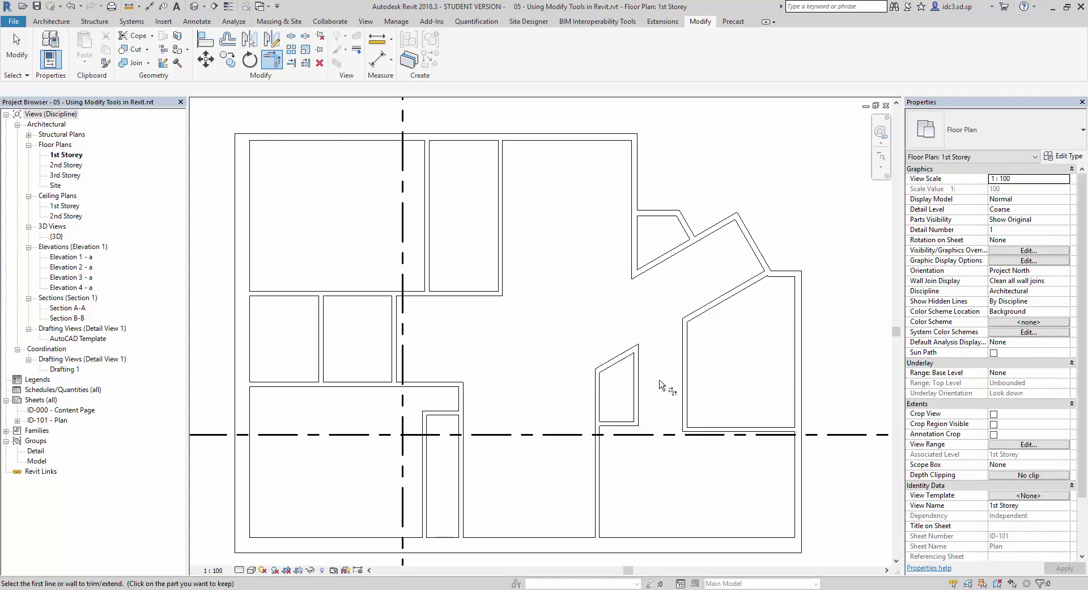
Cancel and undo the corner trim, then reactivate Split Element.
key("Escape")
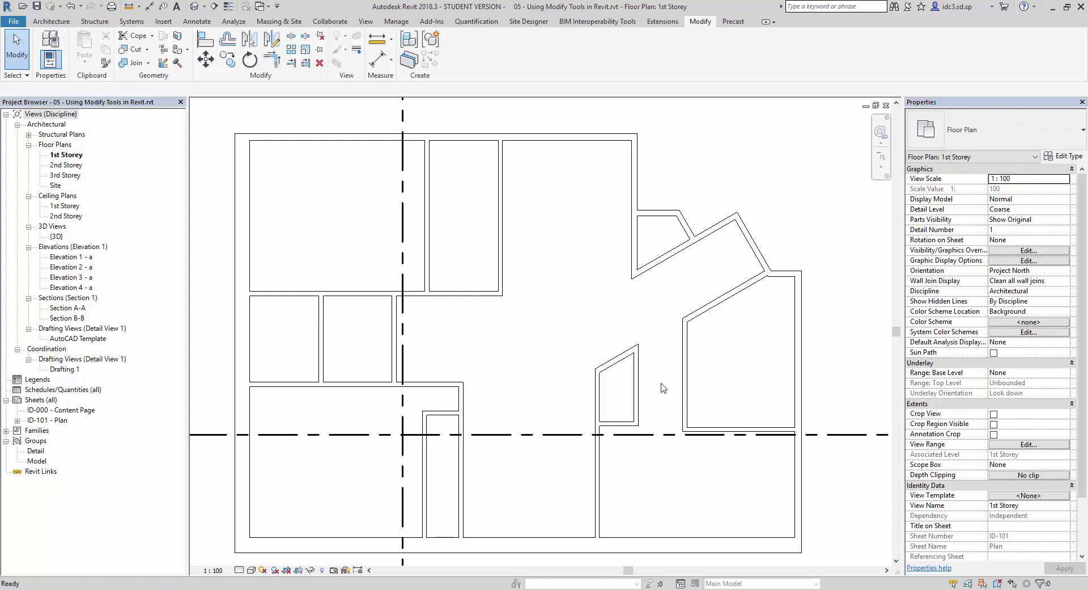
key("Escape")
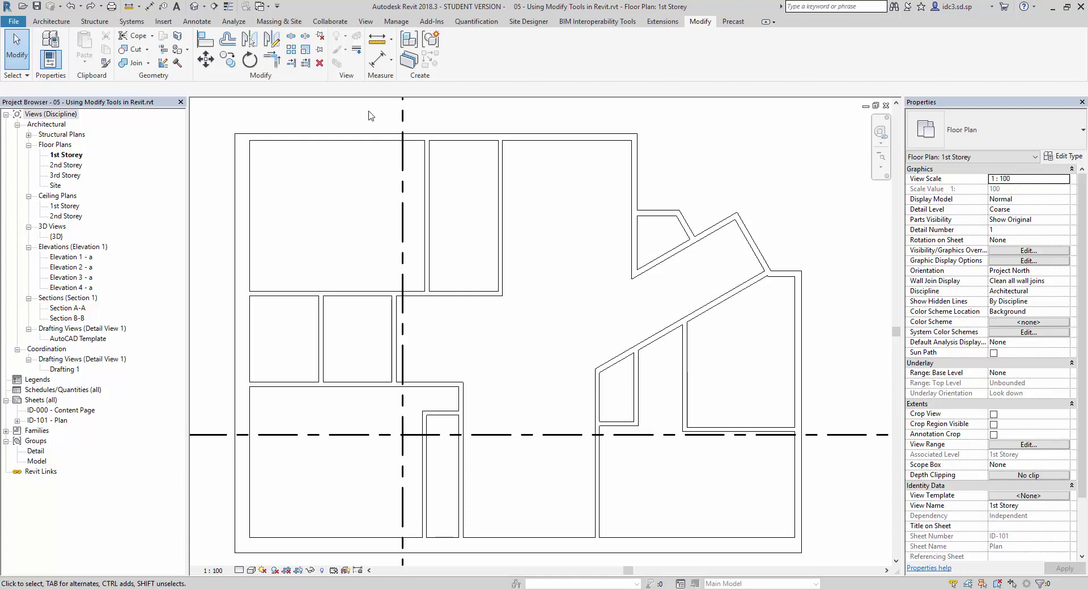
left_click(291, 38)
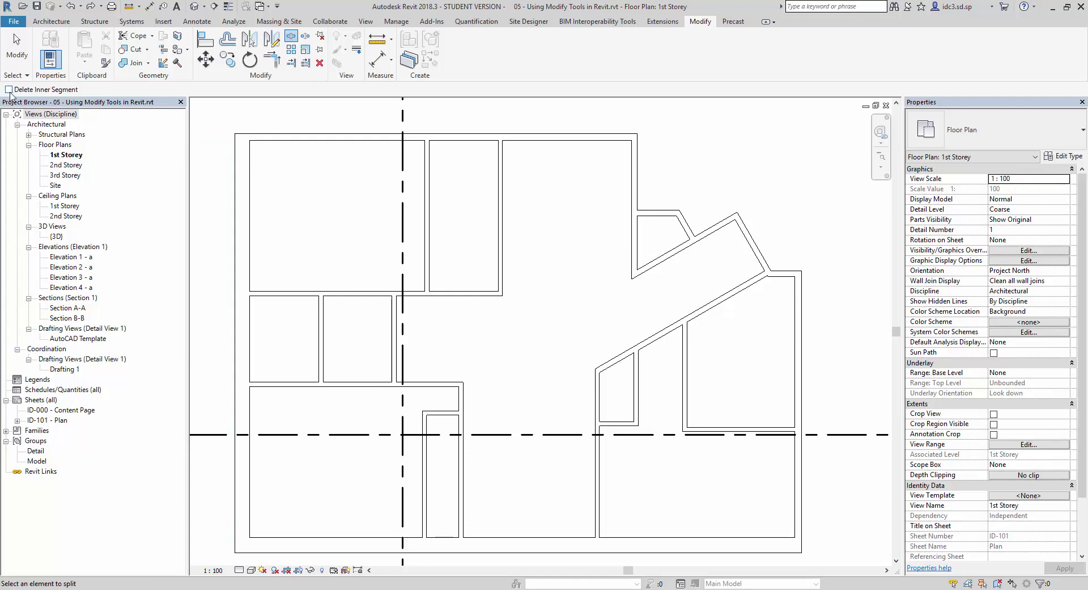
With Delete Inner Segment ticked, cut out the angled wall between the closet and tall wall.
left_click(9, 89)
left_click(9, 89)
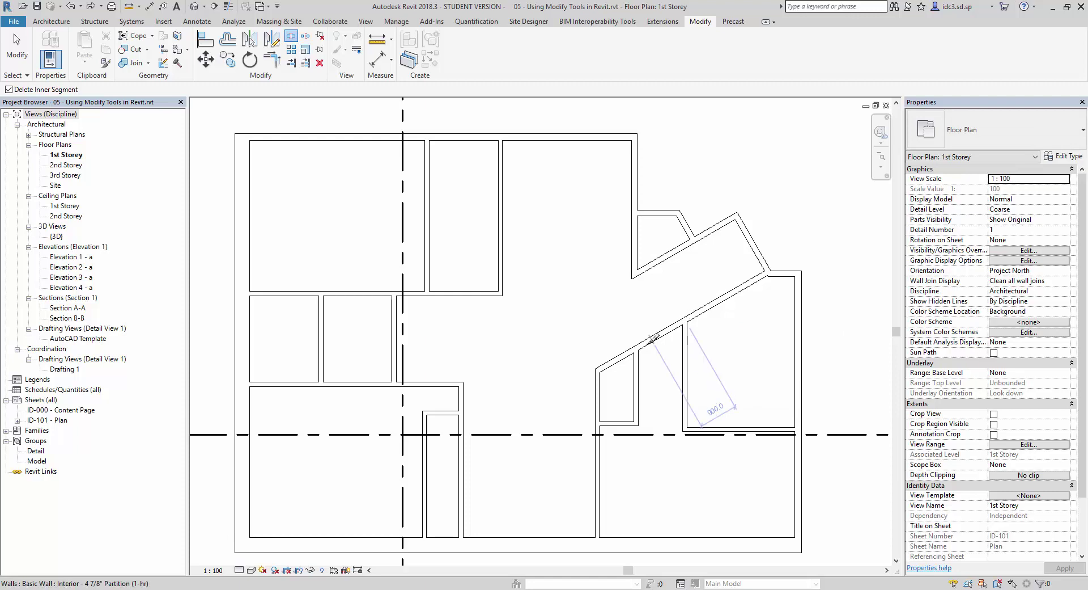
left_click(639, 349)
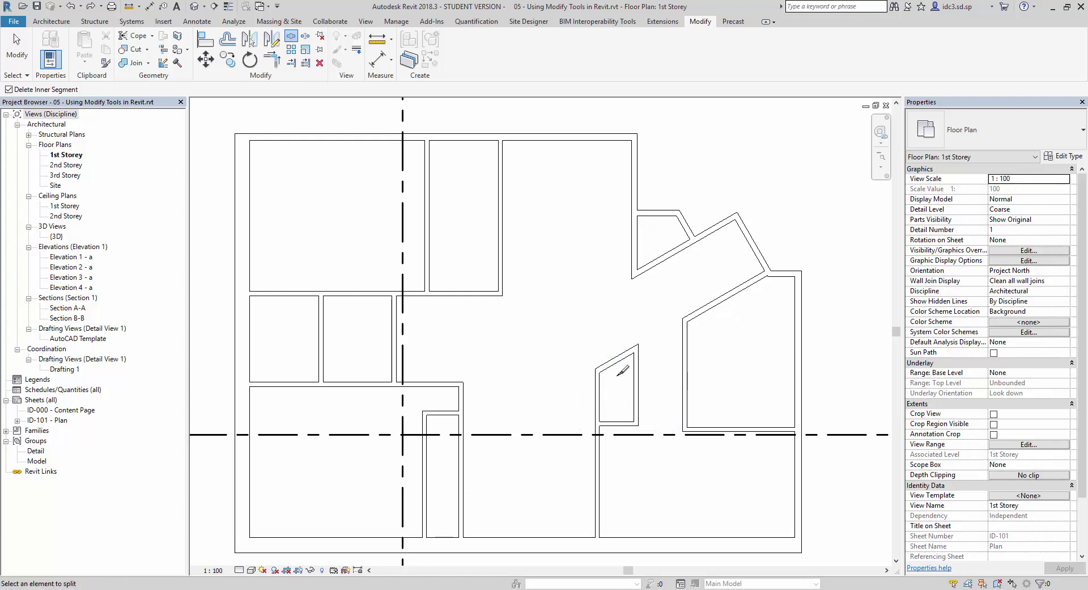
scroll(746, 358, "down", 3)
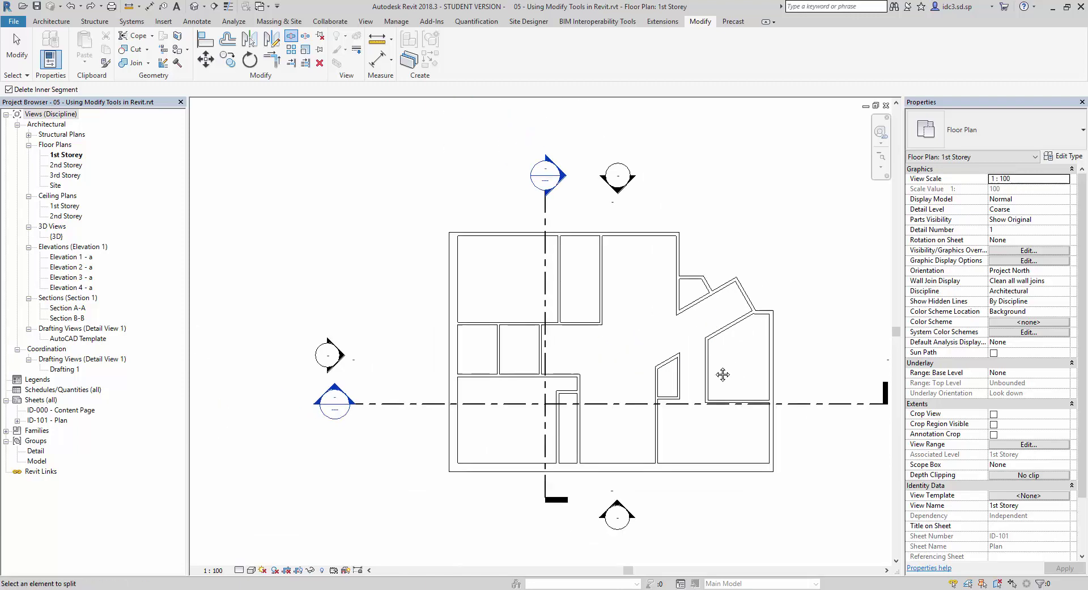
scroll(709, 369, "down", 1)
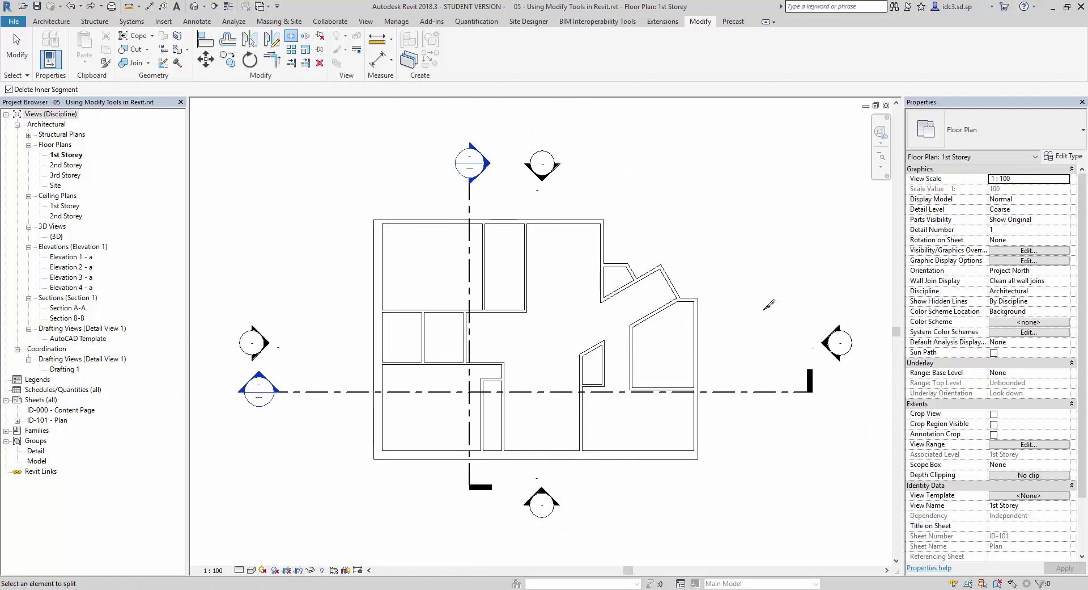